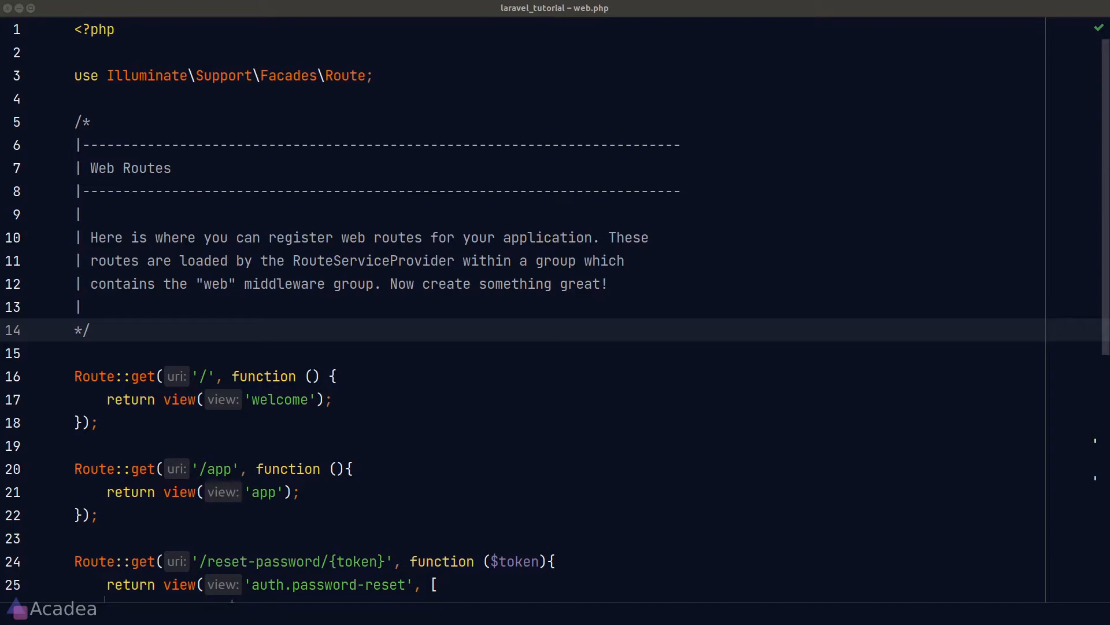
pyautogui.scroll(-6, 213, 396)
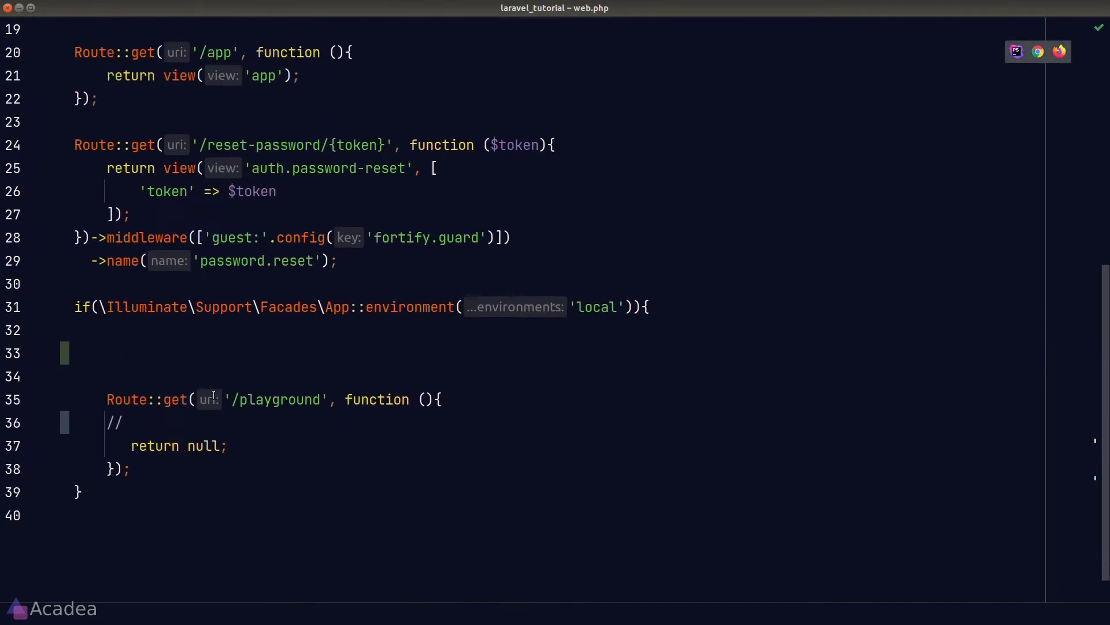
# Write Route::get('/shared/videos/{video}') with a Request/$video closure returning 'git gud' inside the local block
pyautogui.click(276, 354)
pyautogui.press('Tab')
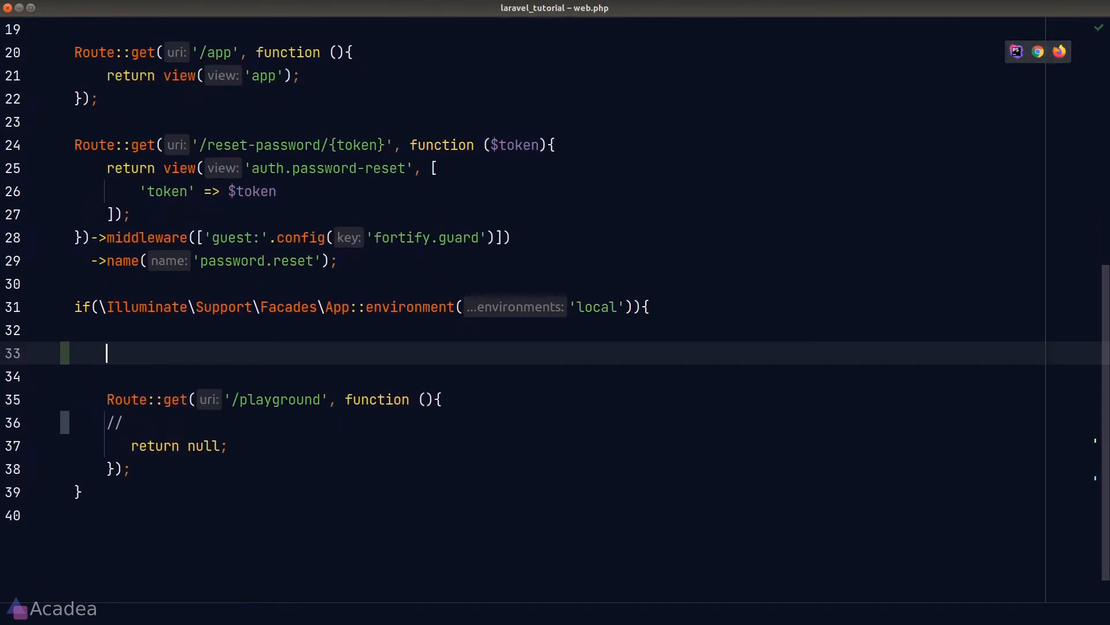
pyautogui.press('BackSpace')
pyautogui.press('Tab')
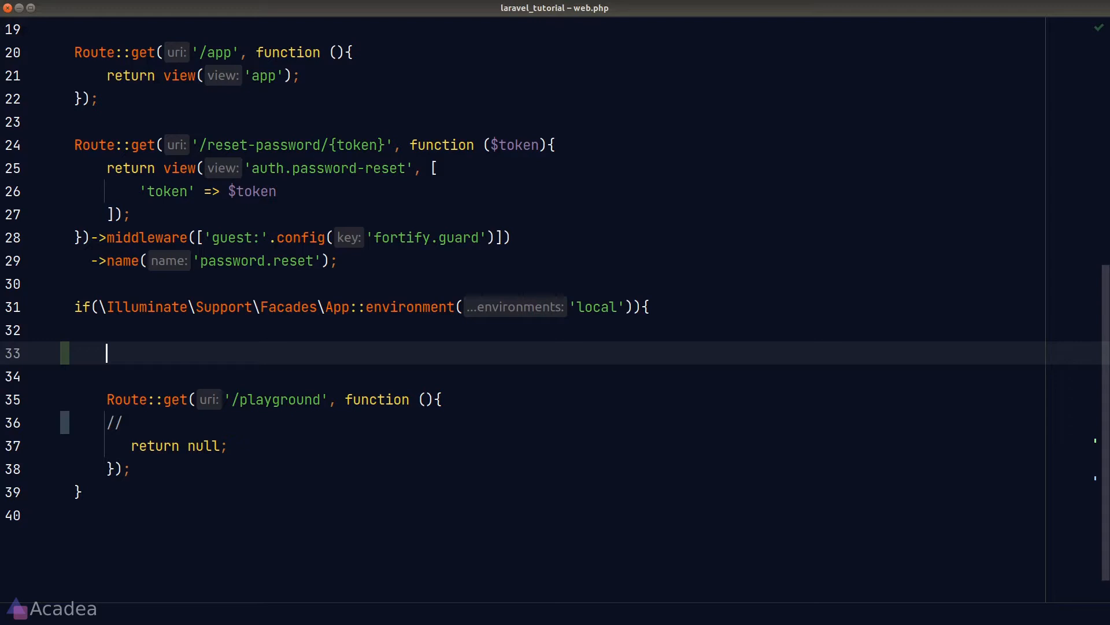
pyautogui.write("Route::get('/shared/v")
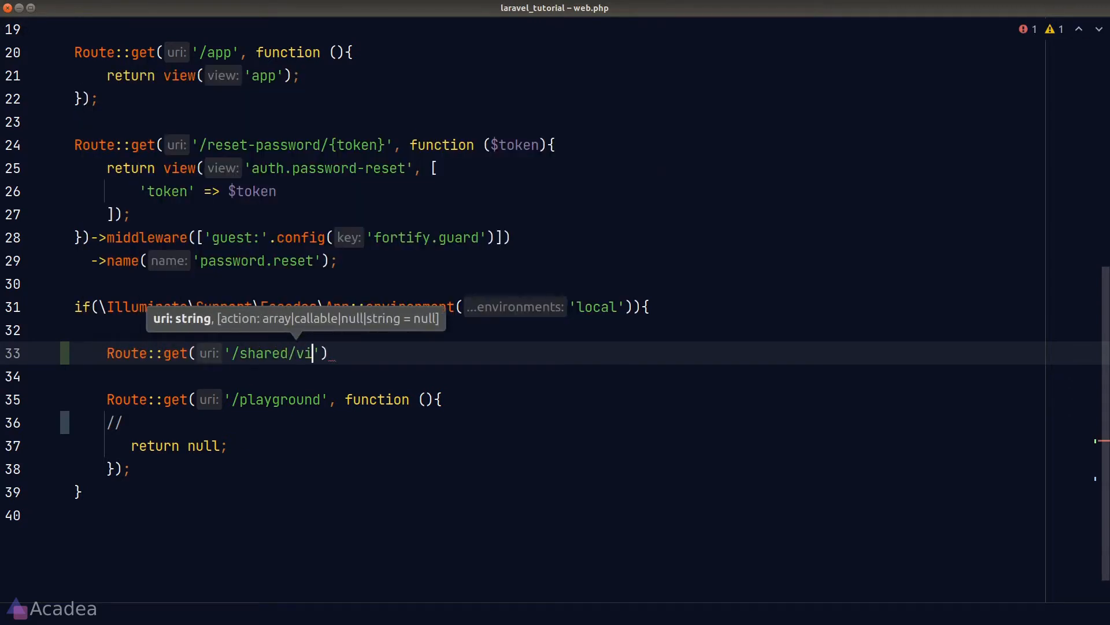
pyautogui.write("ideos/{video}', function (")
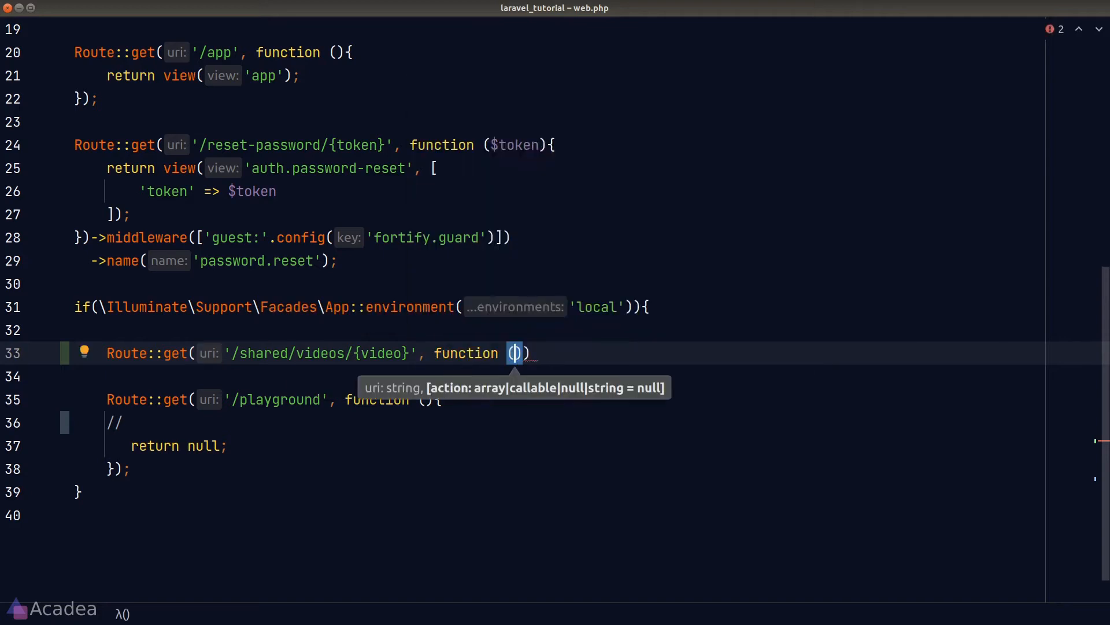
pyautogui.write('Req')
pyautogui.press('Return')
pyautogui.write(', $video){')
pyautogui.press('Return')
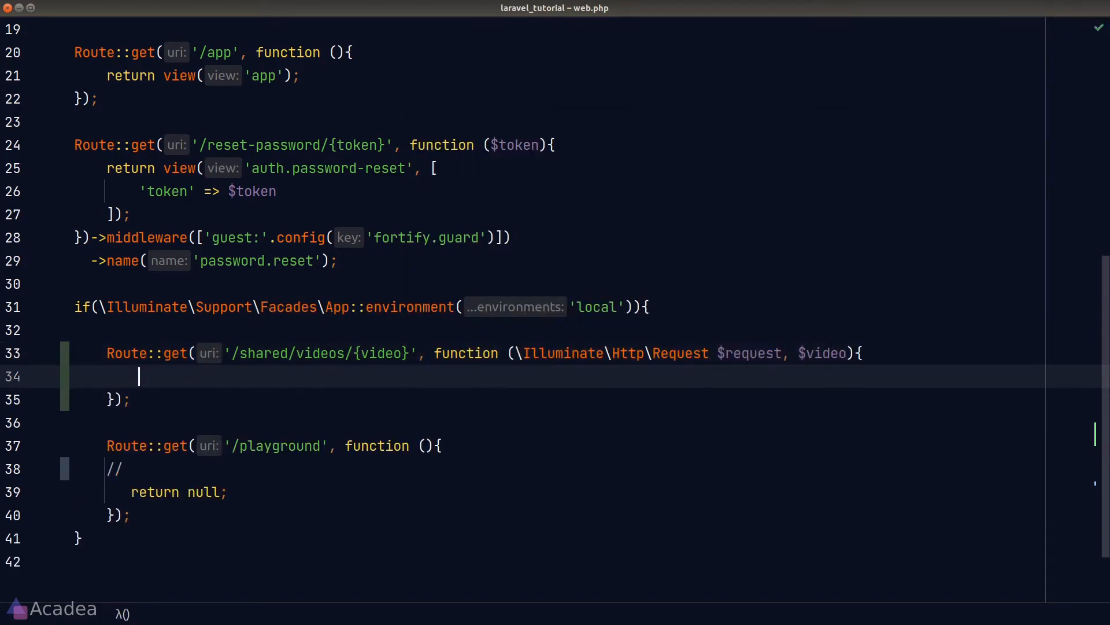
pyautogui.write("return 'git gud';")
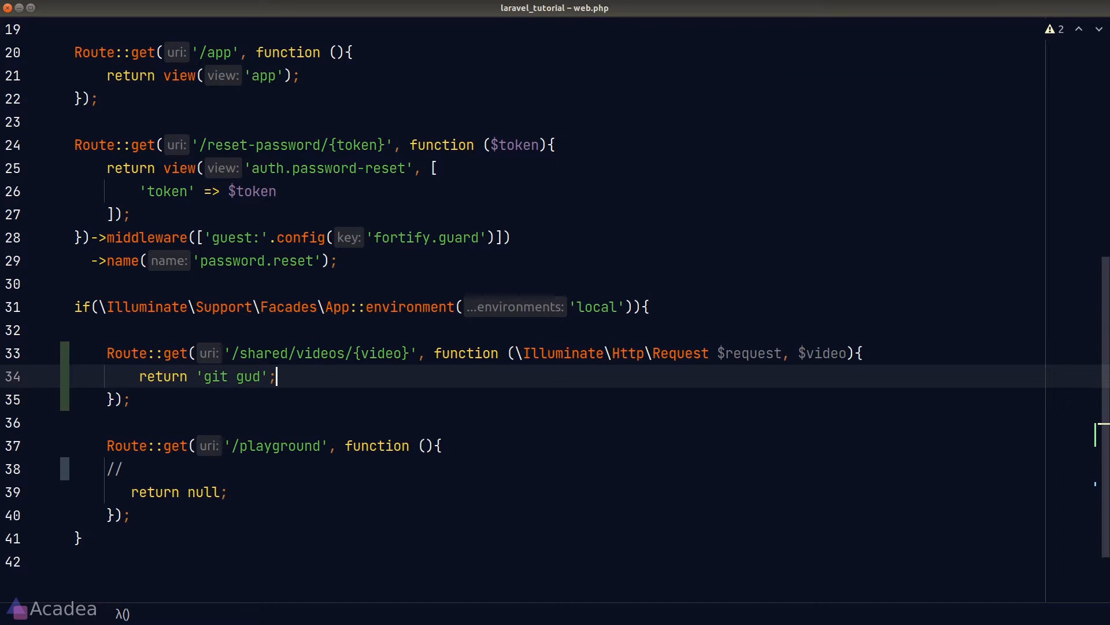
pyautogui.hotkey('alt', 'Tab')
pyautogui.write('http://localhost:8000/shared/videos/123')
# Send GET localhost:8000/shared/videos/123 and confirm the 200 OK 'git gud' response
pyautogui.press('Return')
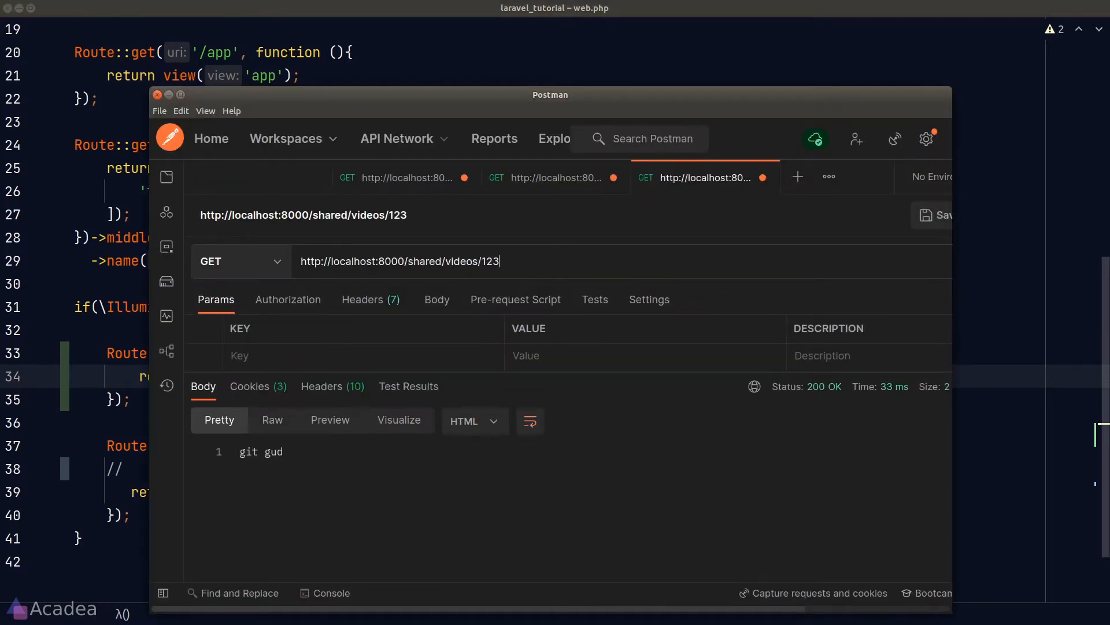
pyautogui.click(115, 469)
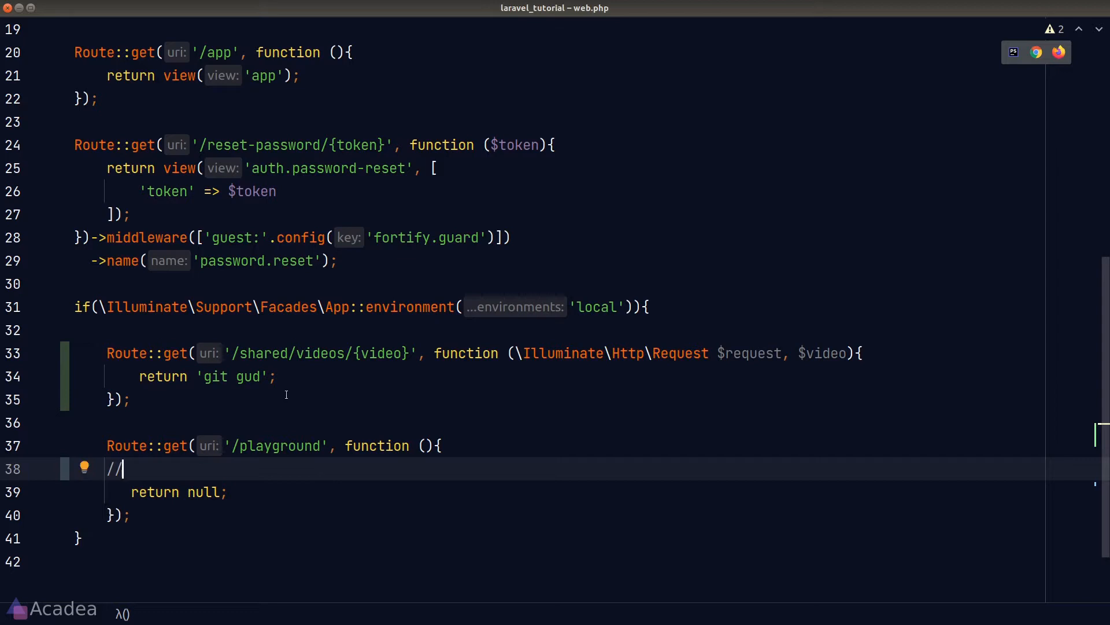
# Insert a blank line after the playground route's comment, above its null return
pyautogui.press('Return')
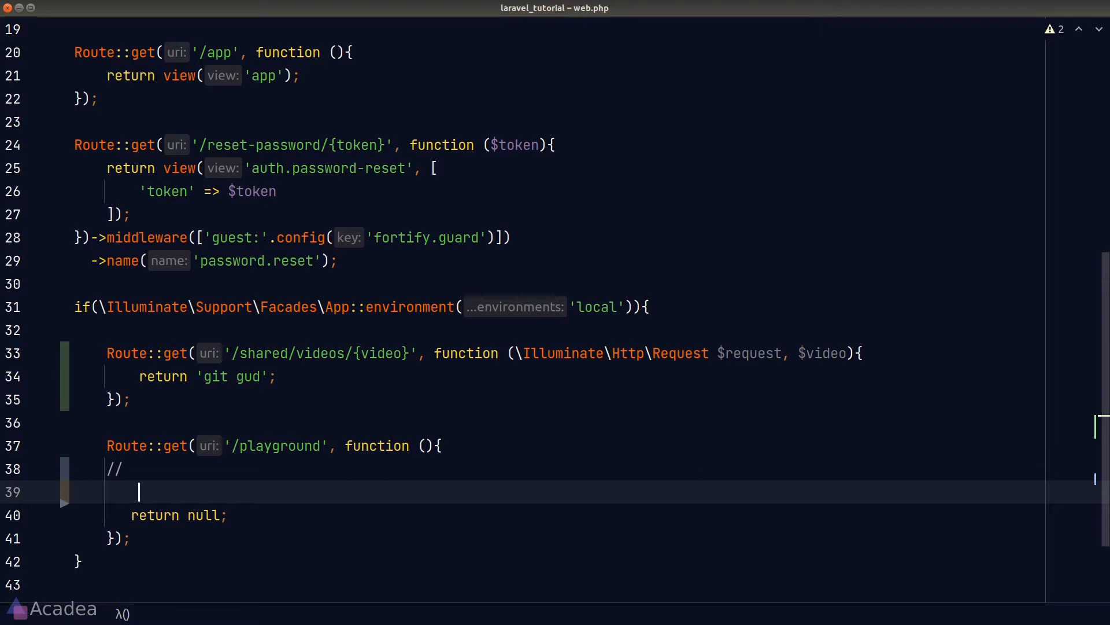
pyautogui.write('$url = ')
pyautogui.write('URL::')
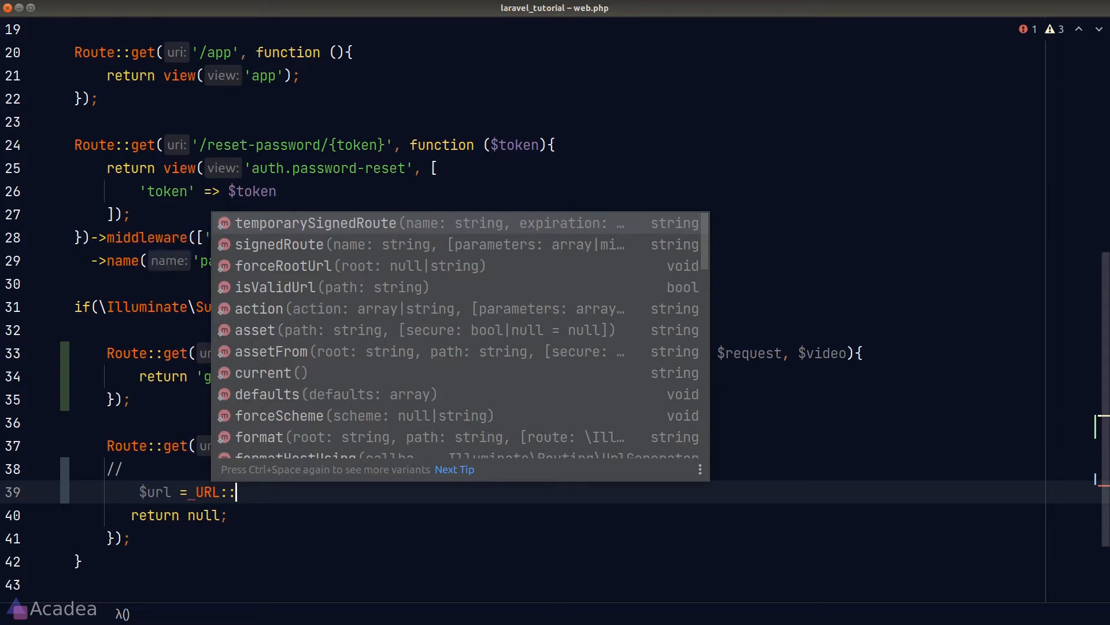
# Assign $url from URL::temporarySignedRoute() in the playground route, arguments still empty
pyautogui.press('Return')
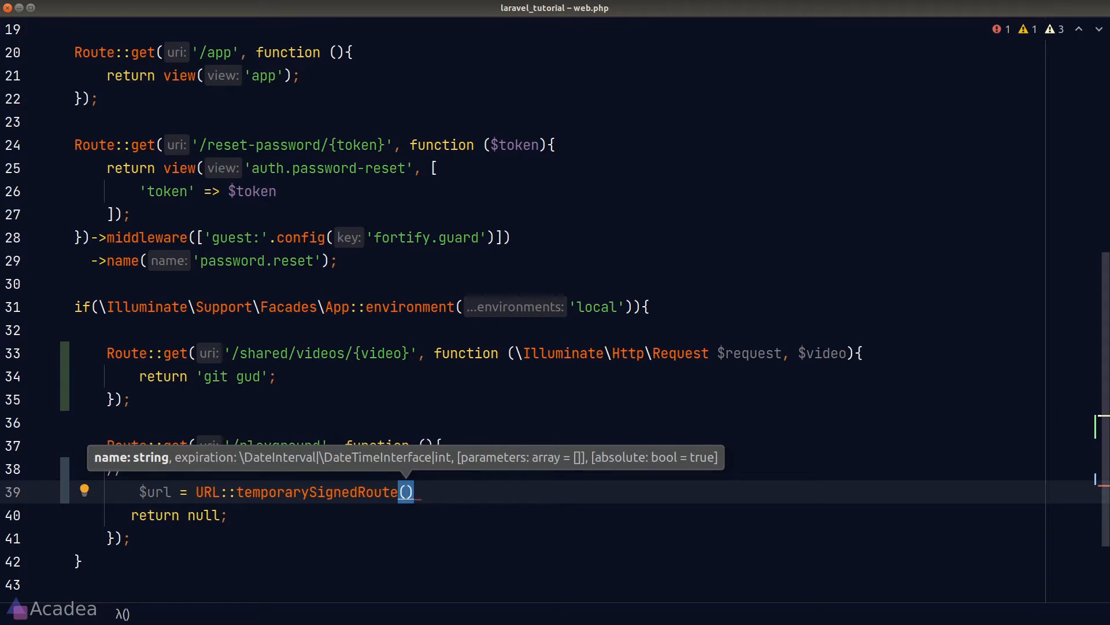
pyautogui.press('Up')
pyautogui.press('Up')
pyautogui.press('Up')
pyautogui.press('Up')
# Name the shared video route 'share-video' via ->name()
pyautogui.press('Left')
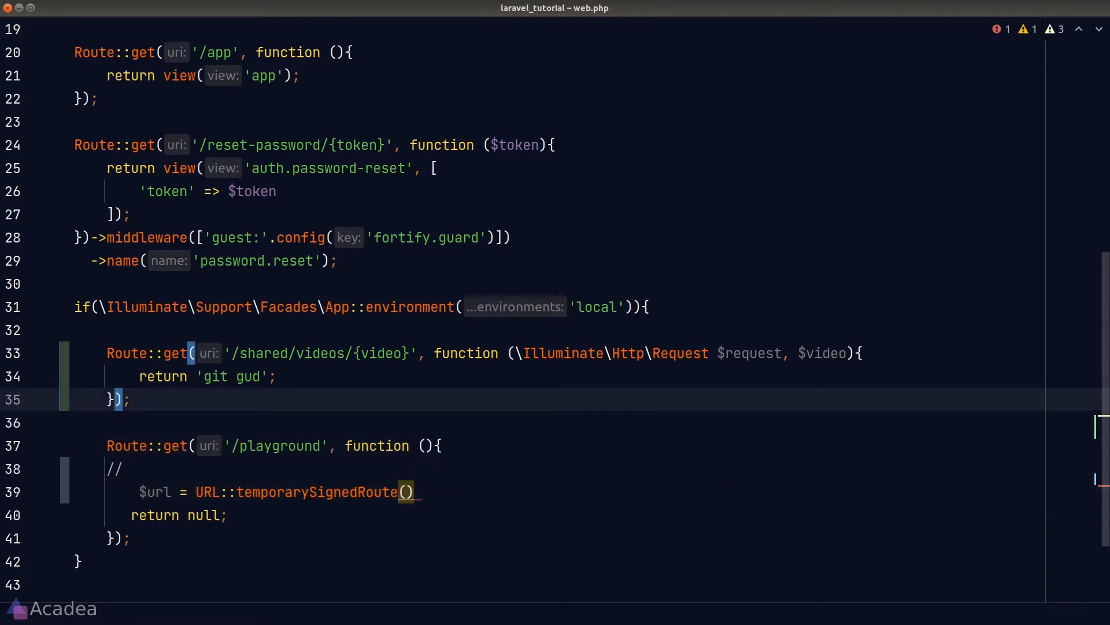
pyautogui.write('->nam')
pyautogui.press('Return')
pyautogui.write("'share")
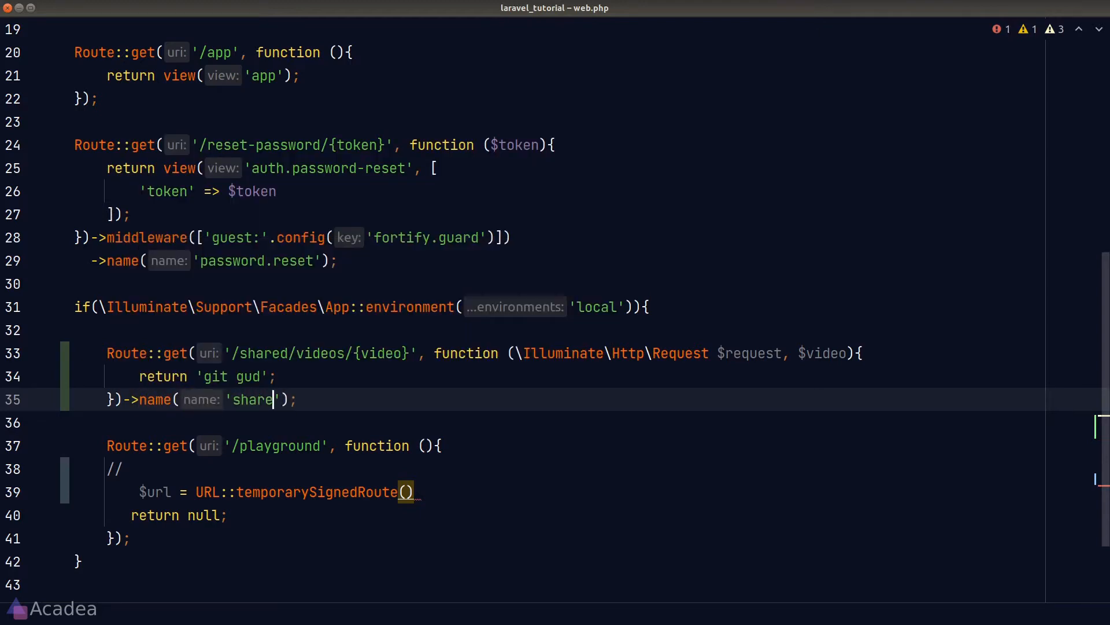
pyautogui.write('-video')
pyautogui.press('End')
pyautogui.press('Down')
pyautogui.press('Down')
pyautogui.press('Down')
pyautogui.press('Down')
# Fill temporarySignedRoute with 'share-video' and an expiry of now()->addSeconds(30)
pyautogui.click(405, 492)
pyautogui.write("'share-")
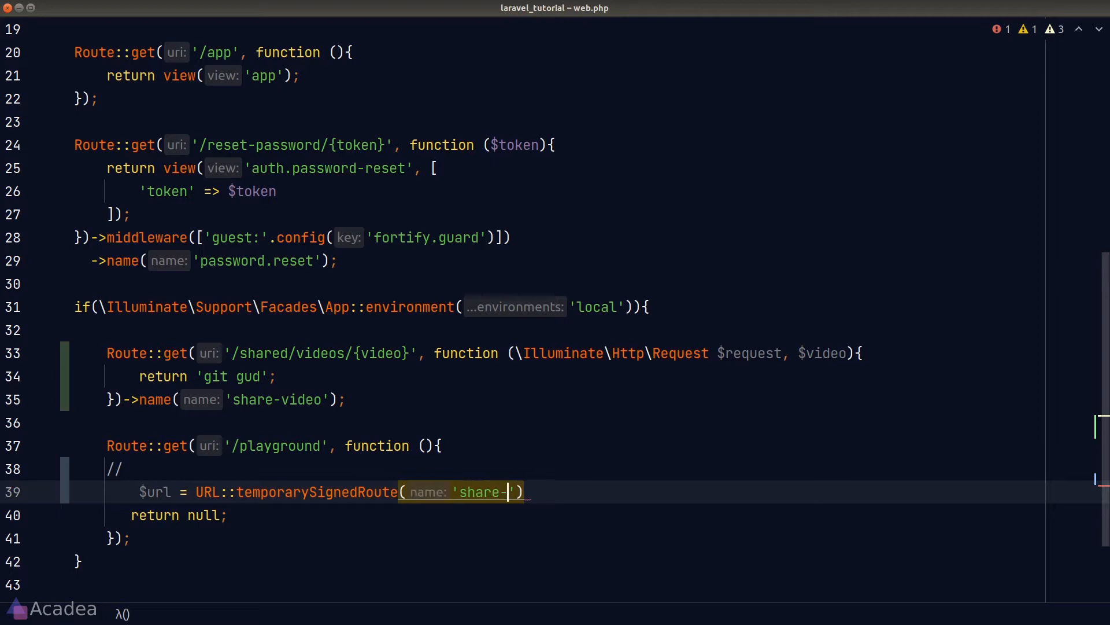
pyautogui.write('video')
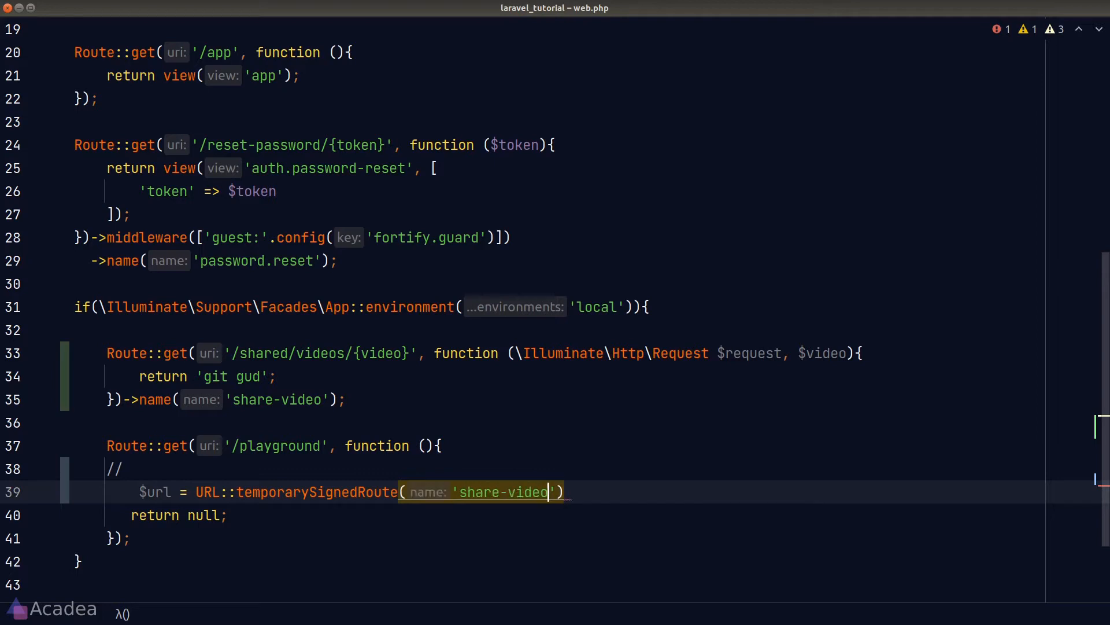
pyautogui.write("'")
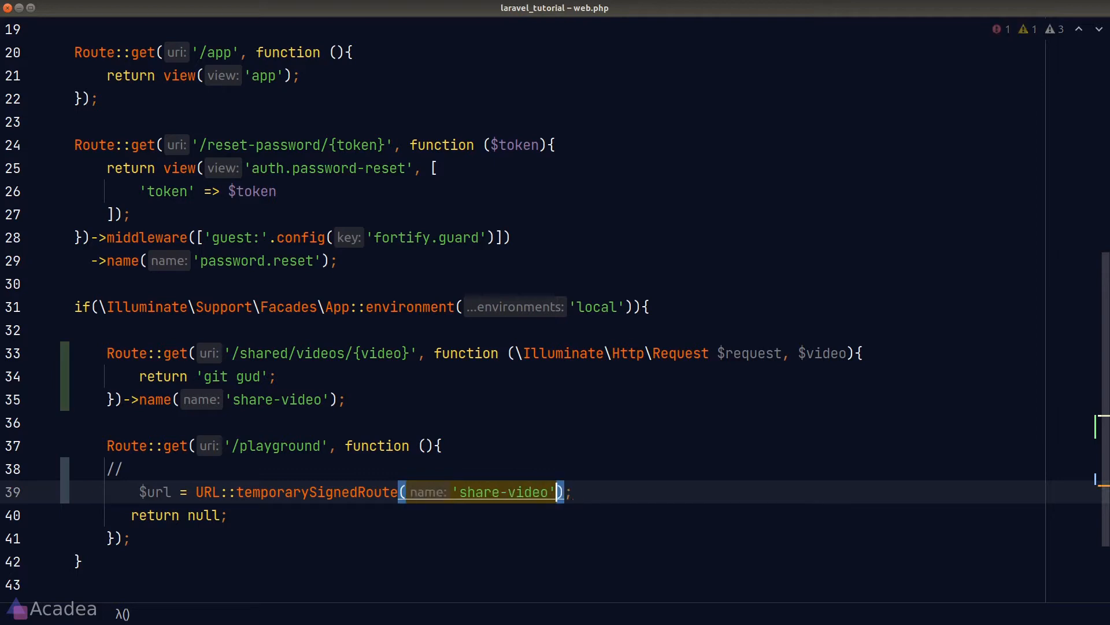
pyautogui.write(', ')
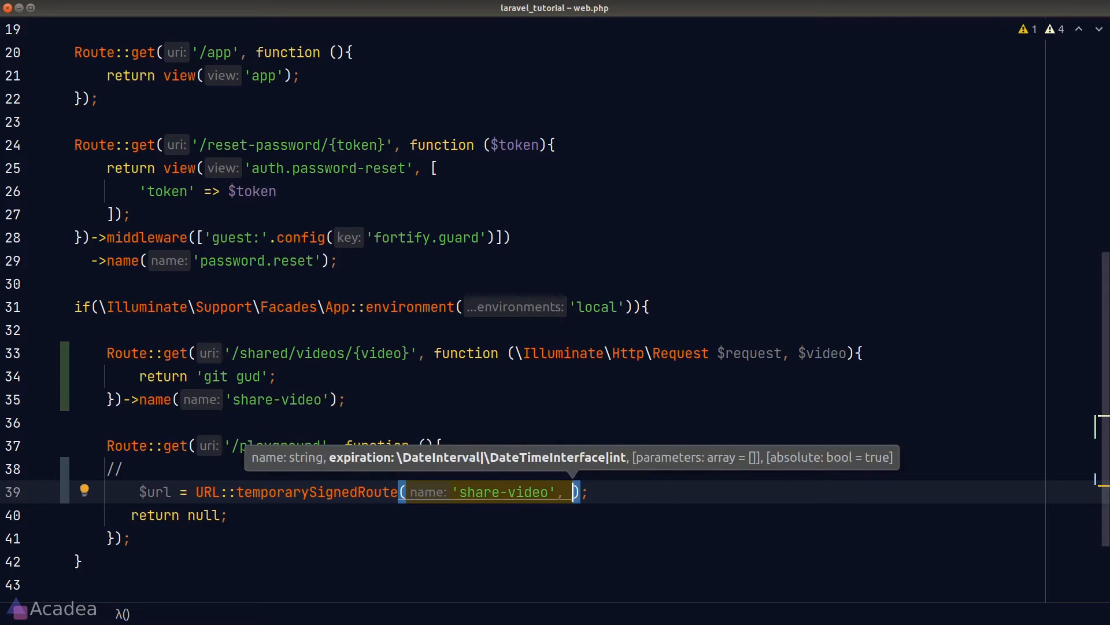
pyautogui.write('now')
pyautogui.press('Return')
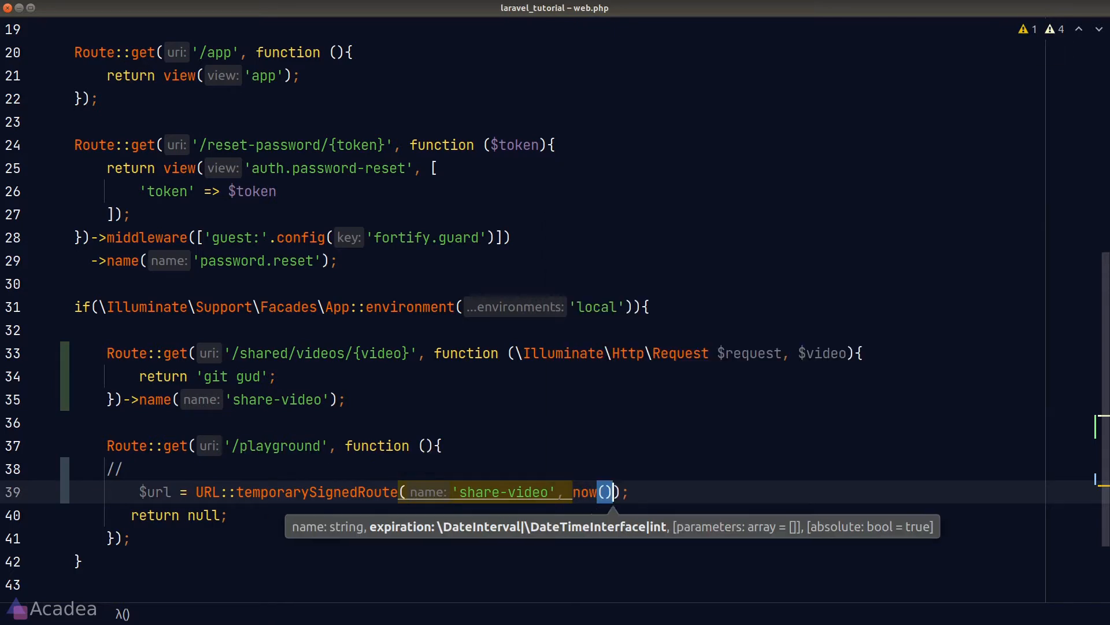
pyautogui.press('Right')
pyautogui.write('->addSe')
pyautogui.press('Return')
pyautogui.write('30')
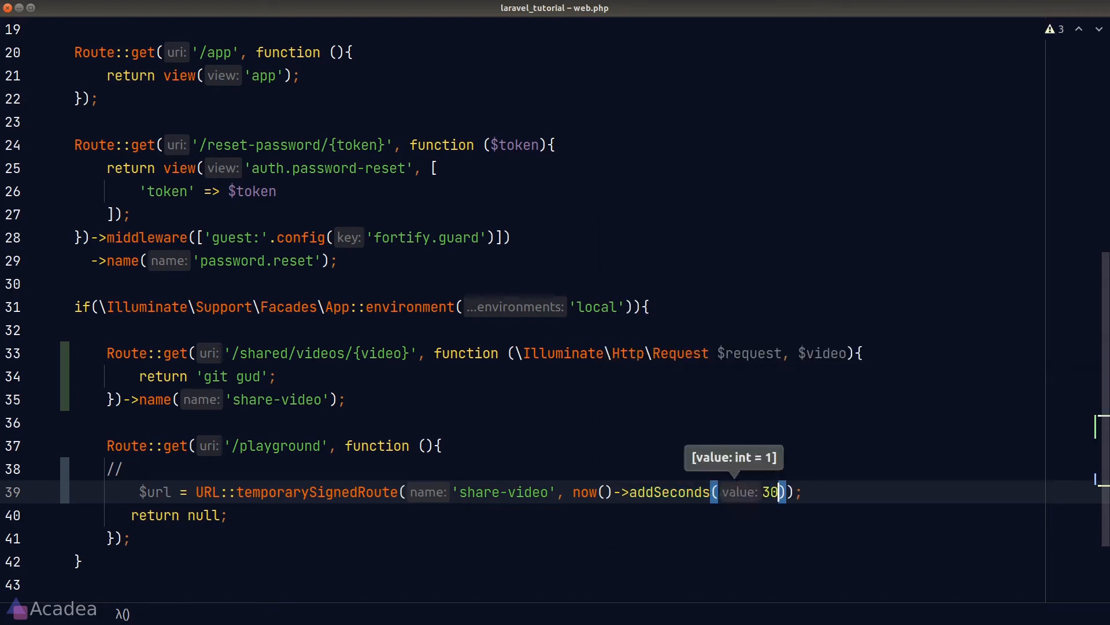
pyautogui.press('End')
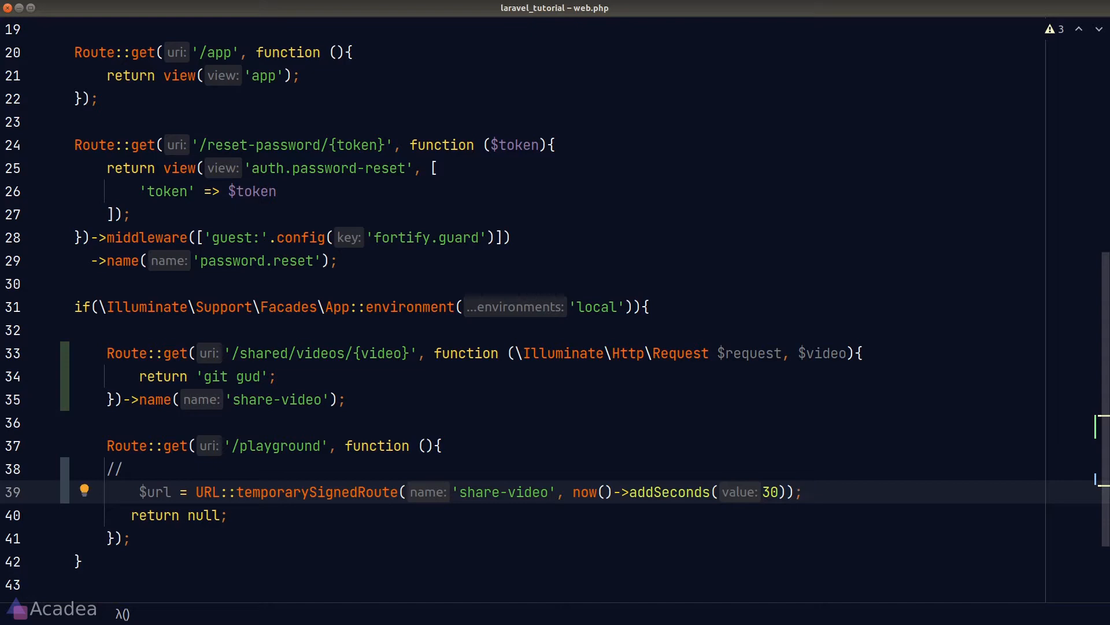
# Return $url from playground and comment out the old return null line
pyautogui.press('Return')
pyautogui.write('return ')
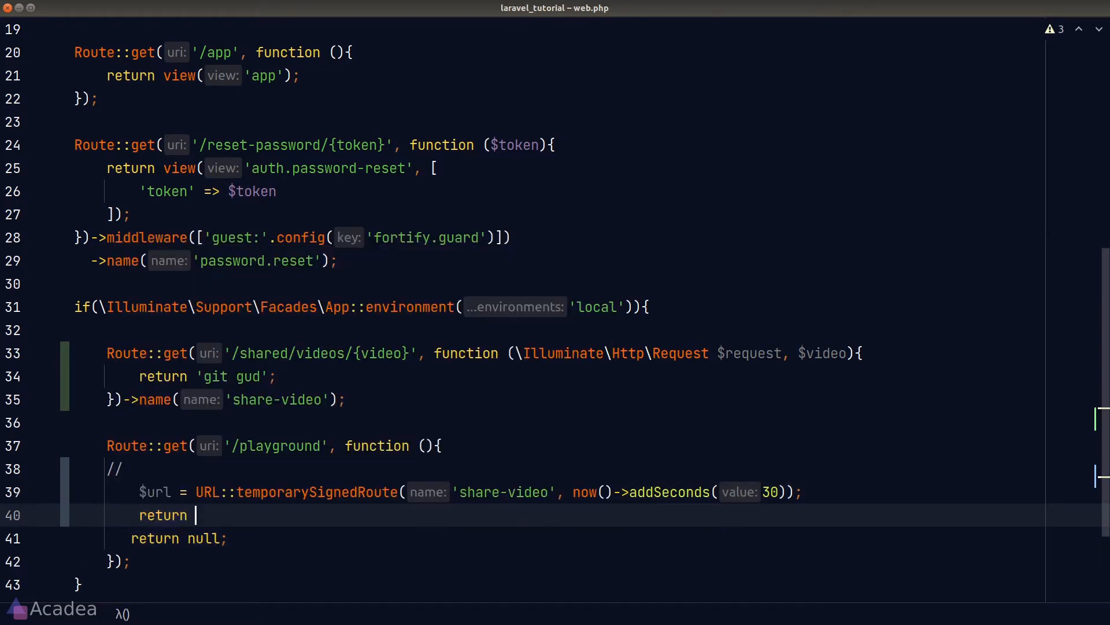
pyautogui.write('url;')
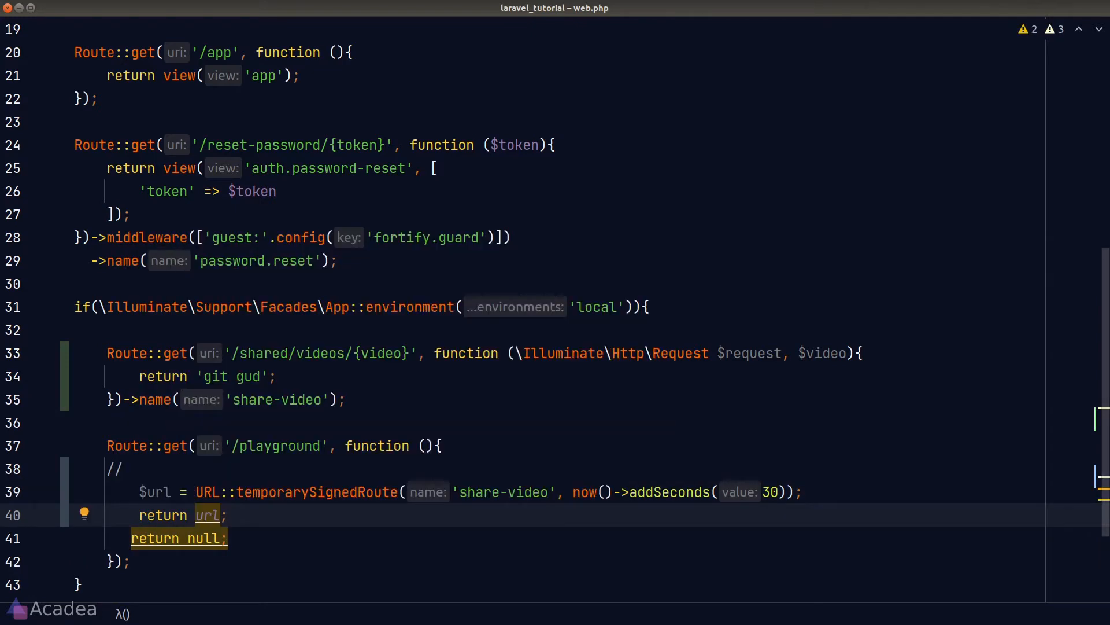
pyautogui.press('Left')
pyautogui.press('Left')
pyautogui.write('$')
pyautogui.press('Escape')
pyautogui.press('End')
pyautogui.press('Down')
pyautogui.hotkey('ctrl', '/')
pyautogui.press('Up')
pyautogui.press('Up')
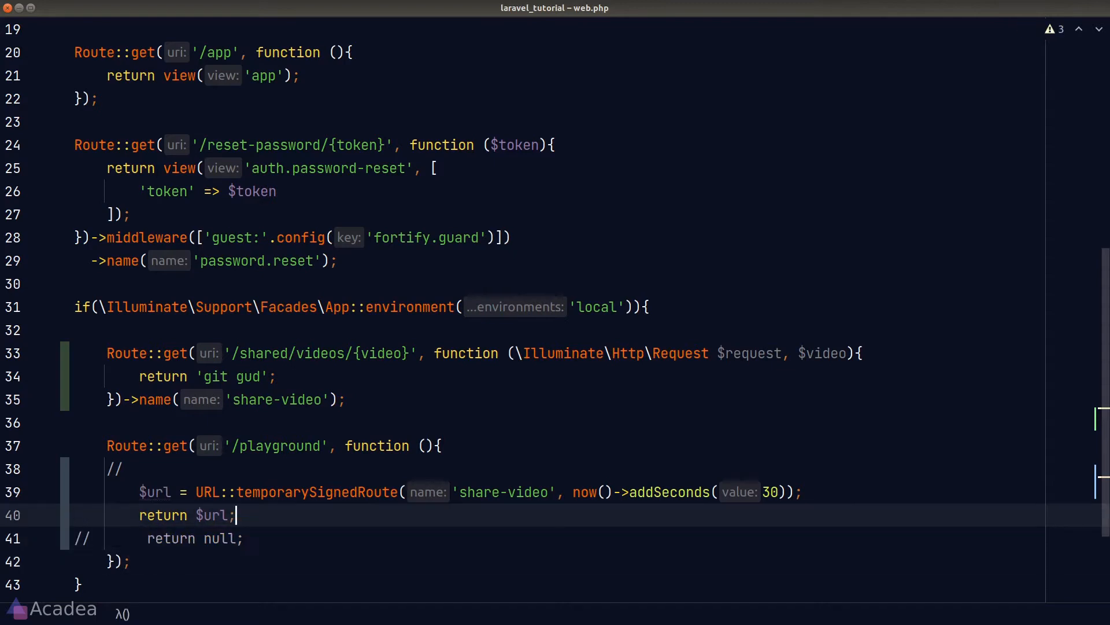
pyautogui.press('super')
# Duplicate the request tab, send GET /playground and view the 500 missing-video-parameter error in Preview
pyautogui.click(731, 224)
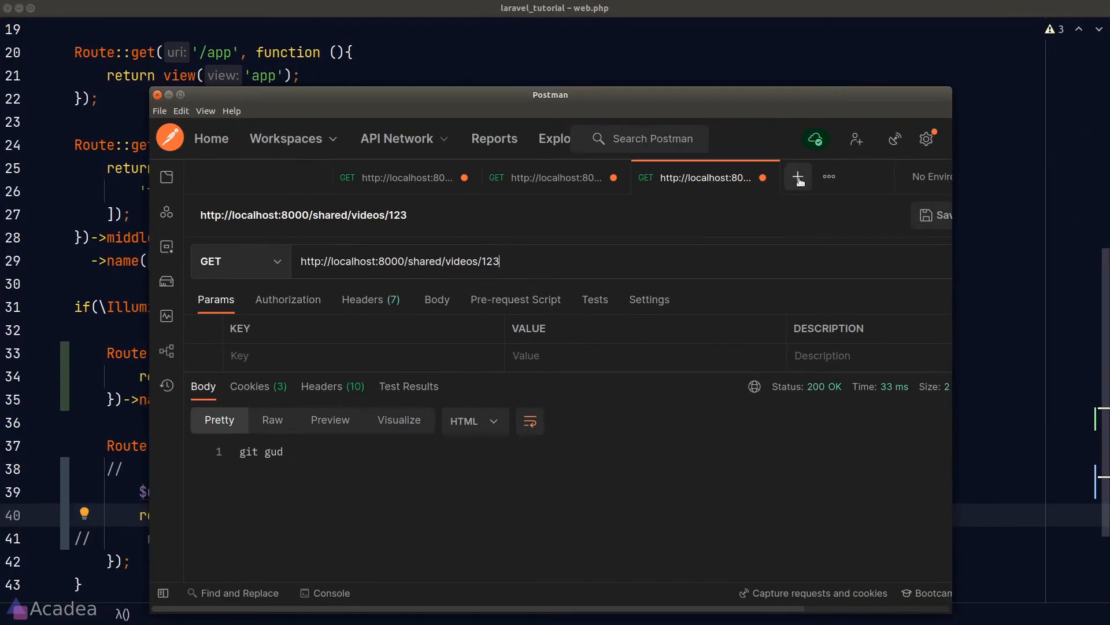
pyautogui.rightClick(734, 179)
pyautogui.click(763, 186)
pyautogui.moveTo(500, 261); pyautogui.dragTo(410, 262)
pyautogui.write('playground')
pyautogui.press('Return')
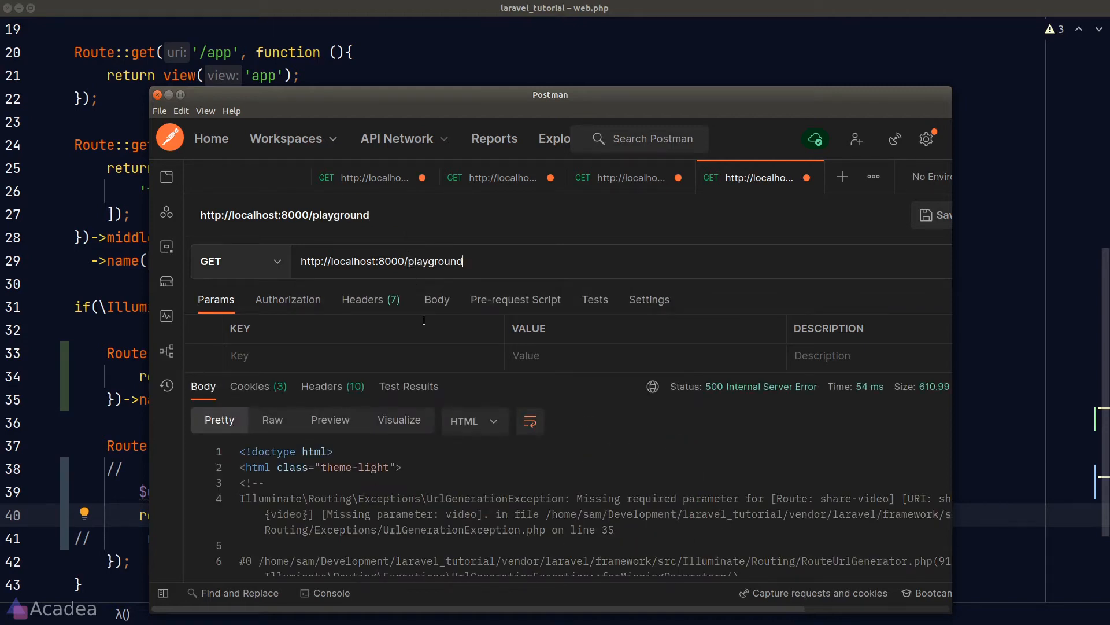
pyautogui.click(325, 421)
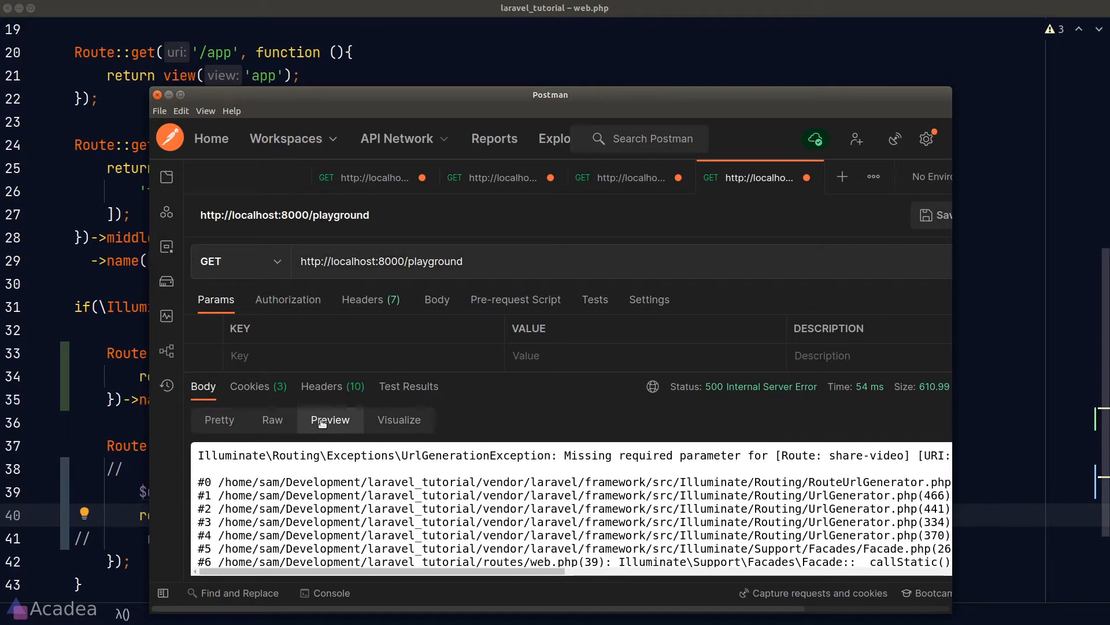
pyautogui.hotkey('alt', 'Tab')
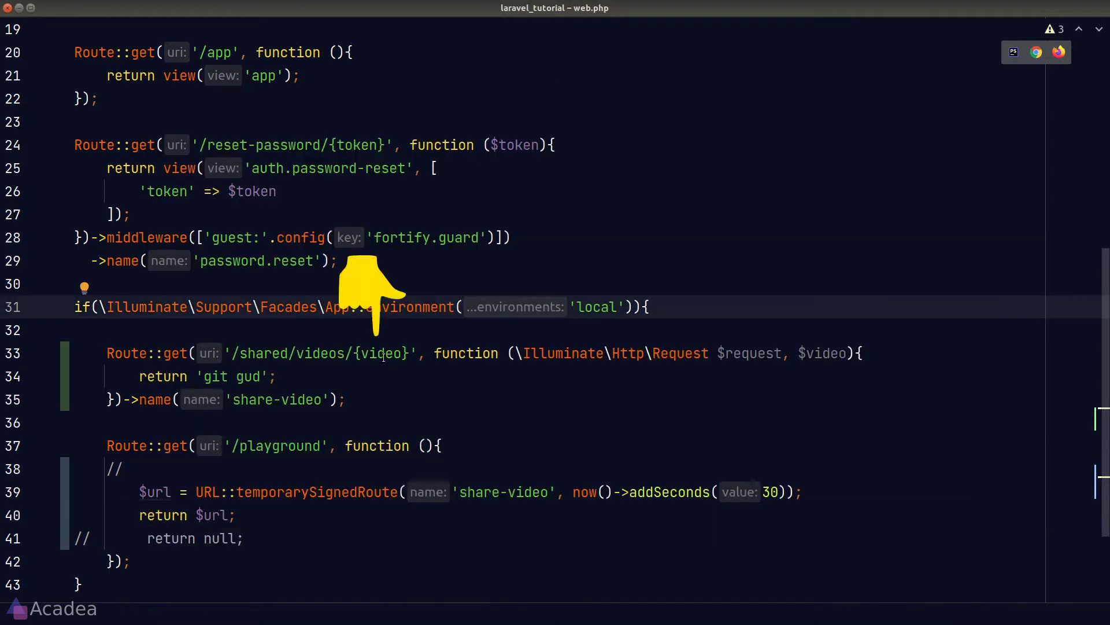
# Pass a parameters array with 'video' => 123 to the temporarySignedRoute call
pyautogui.doubleClick(383, 353)
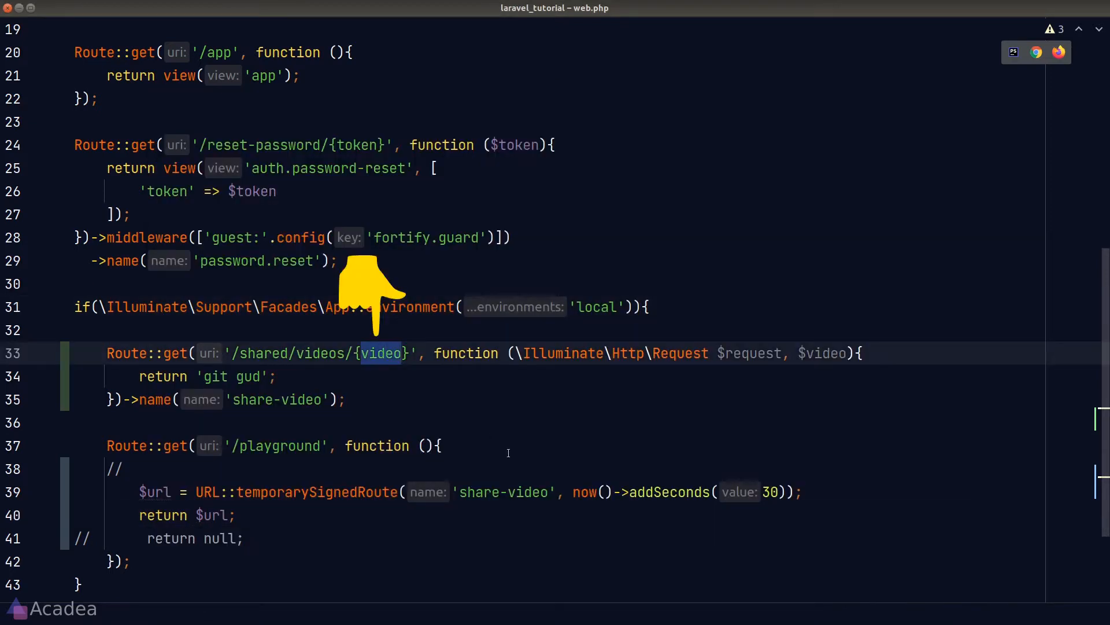
pyautogui.click(527, 464)
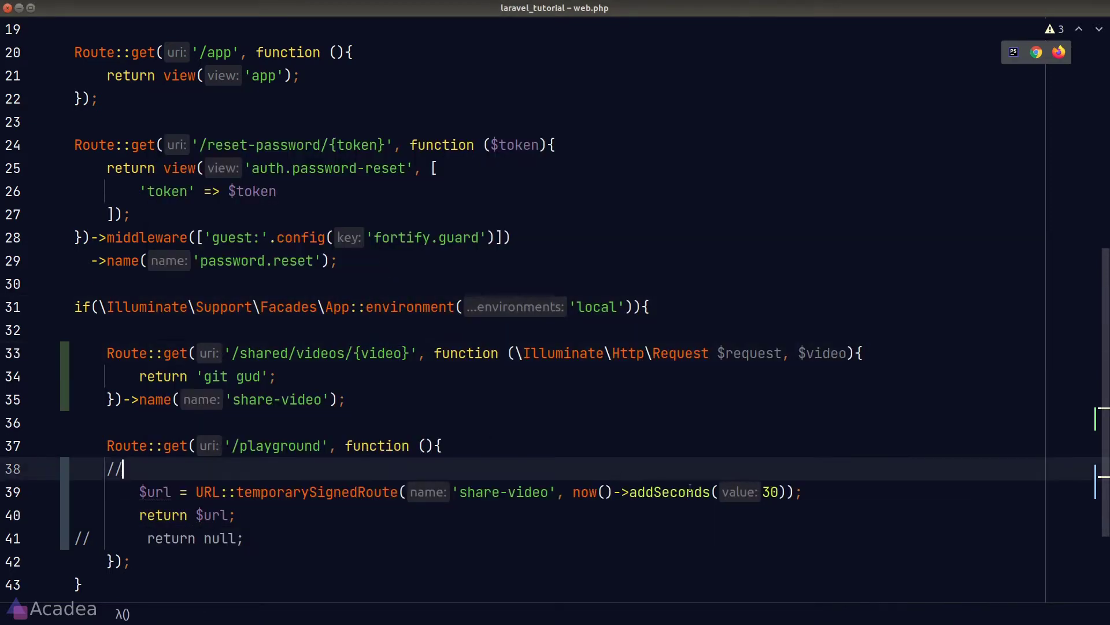
pyautogui.click(789, 492)
pyautogui.write(', [')
pyautogui.press('Return')
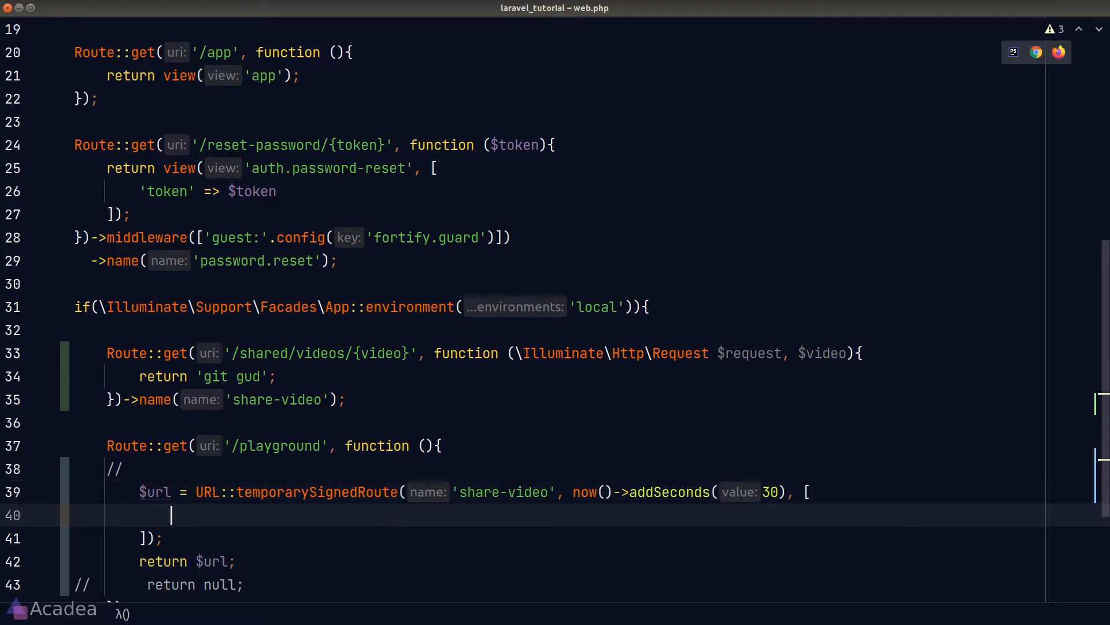
pyautogui.write("'video' => 123")
# Resend /playground and get a 200 OK signed shared/videos/123 URL with expires and signature
pyautogui.hotkey('alt', 'Tab')
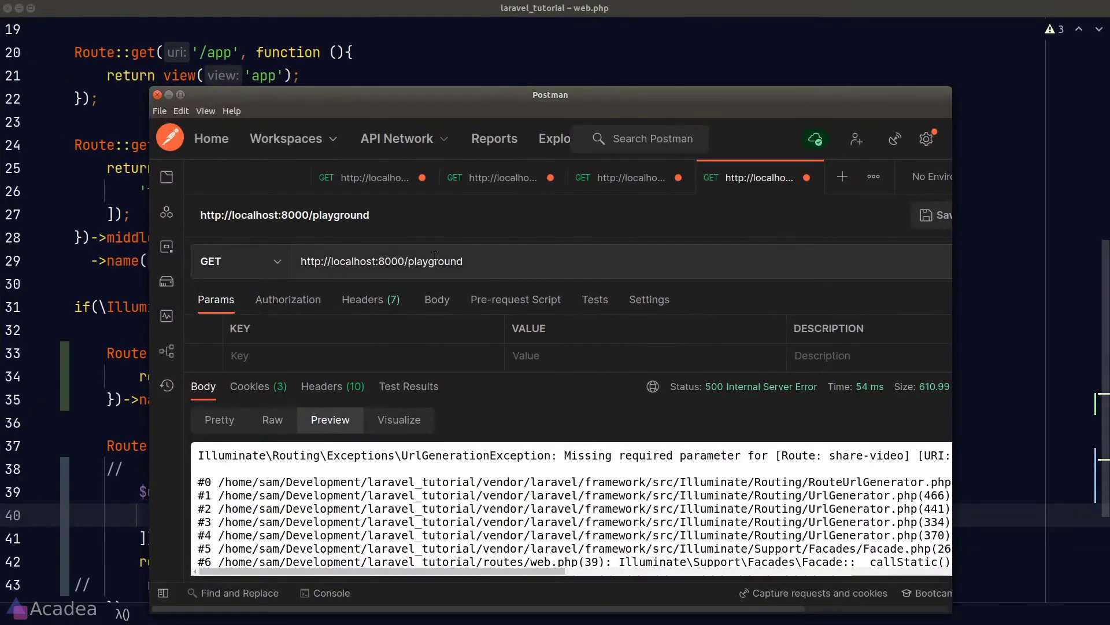
pyautogui.click(435, 260)
pyautogui.press('Return')
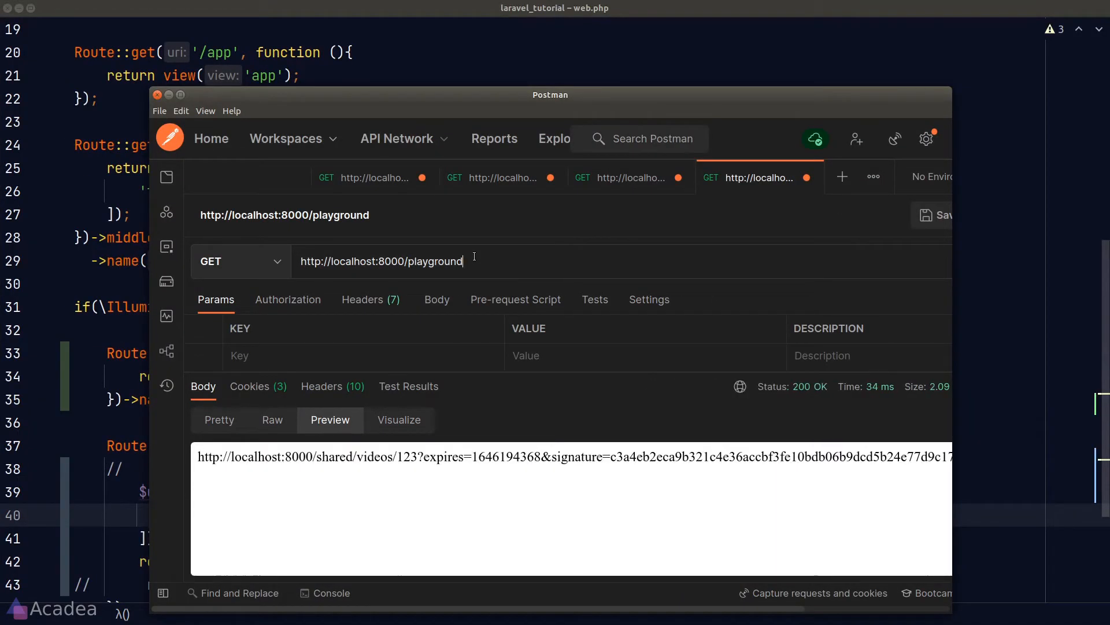
pyautogui.tripleClick(547, 458)
pyautogui.hscroll(2, 547, 460)
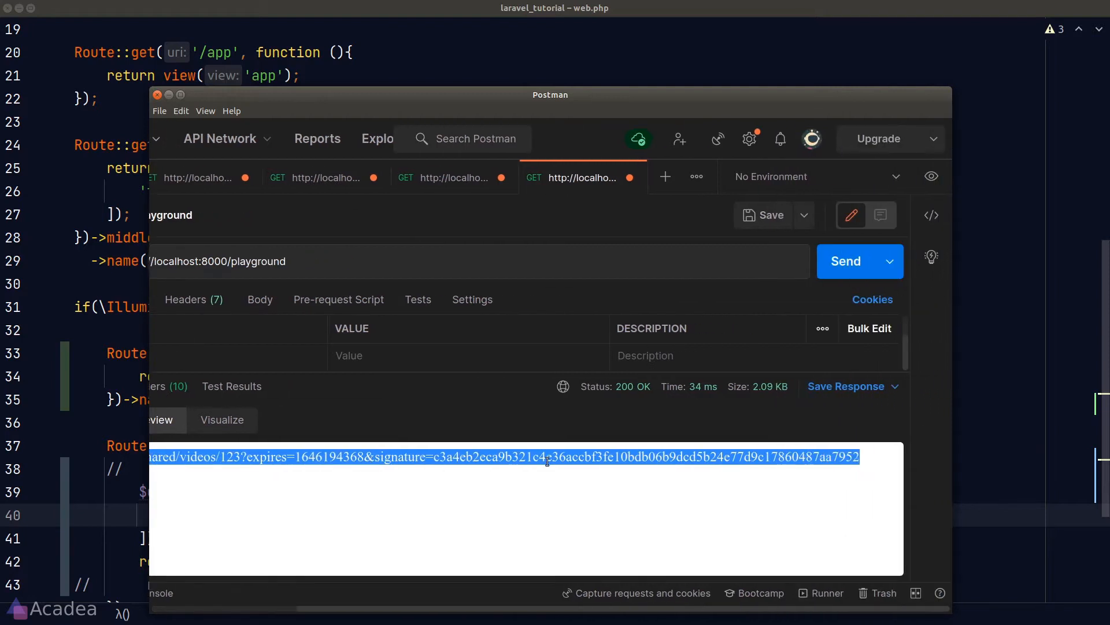
pyautogui.hscroll(-1, 547, 460)
pyautogui.hscroll(-2, 548, 460)
pyautogui.click(531, 482)
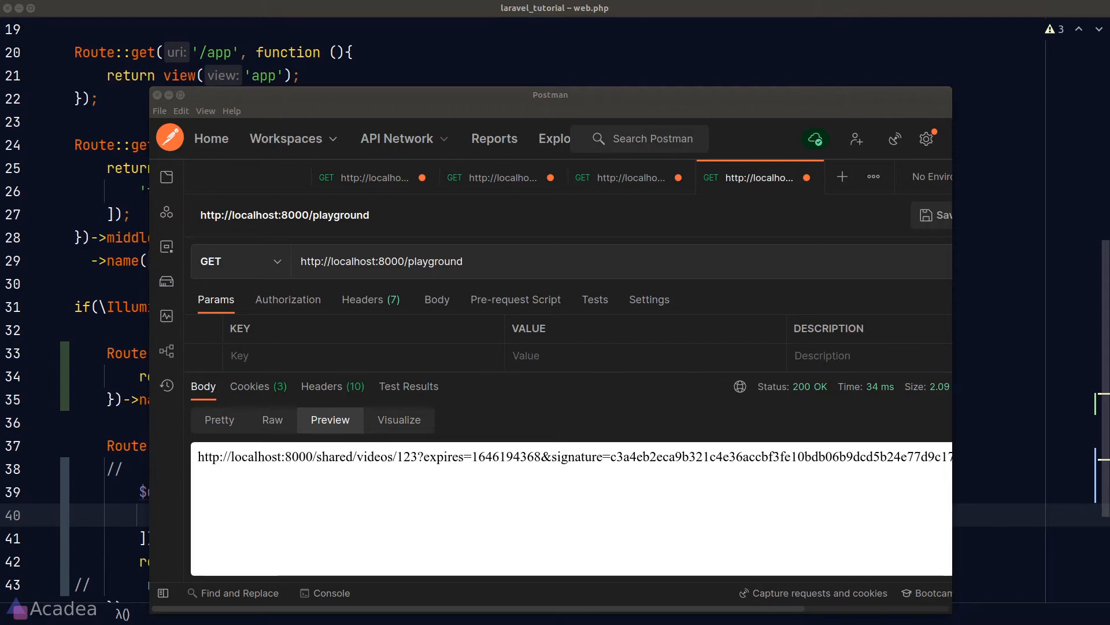
# Open indented blank lines in the share-video closure above its return
pyautogui.hotkey('alt', 'Tab')
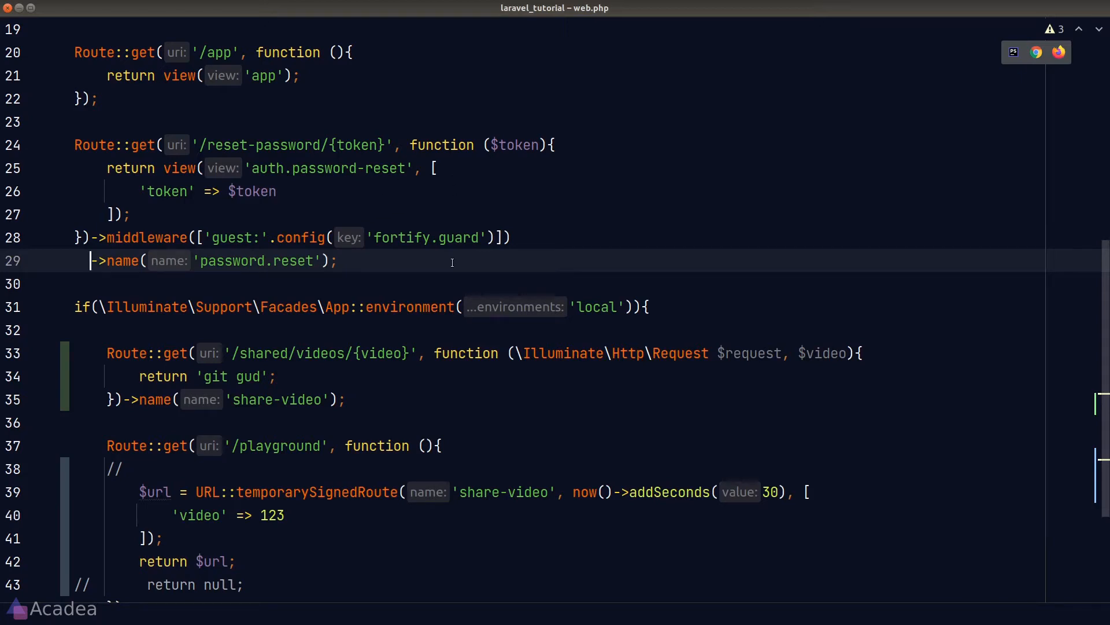
pyautogui.click(434, 337)
pyautogui.click(675, 365)
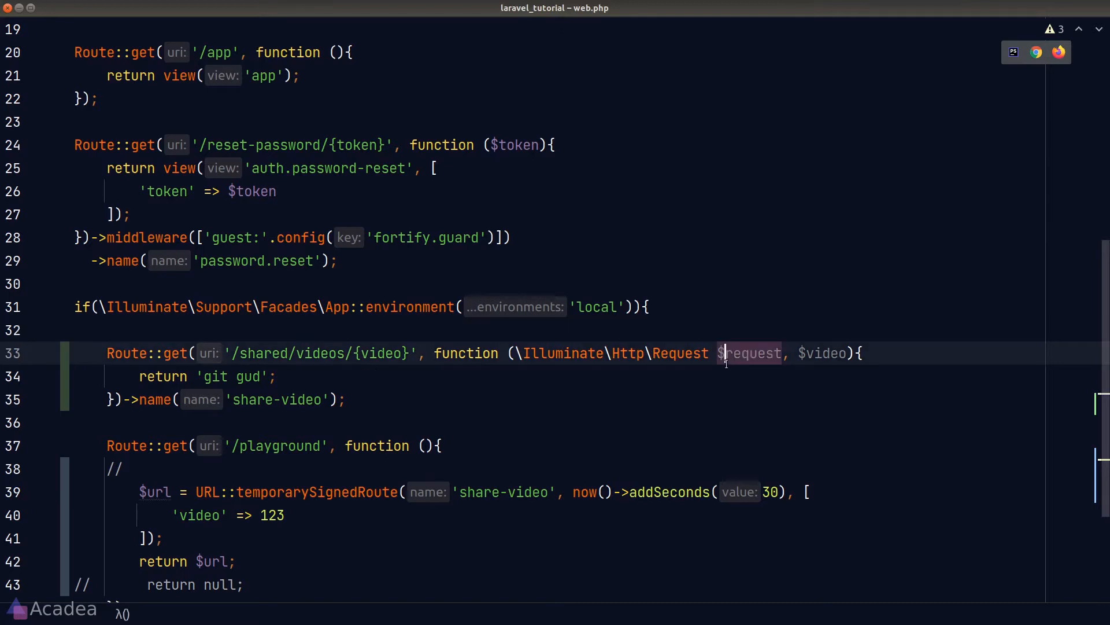
pyautogui.press('Return')
pyautogui.press('Return')
pyautogui.press('Up')
pyautogui.press('Return')
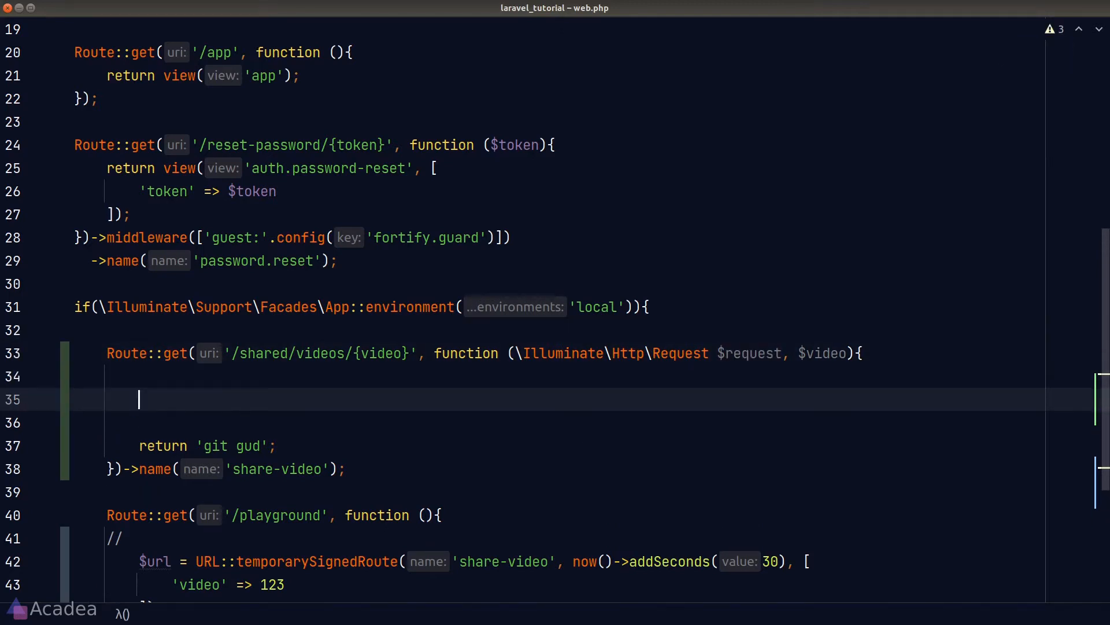
pyautogui.scroll(-2, 555, 313)
pyautogui.scroll(-1, 556, 312)
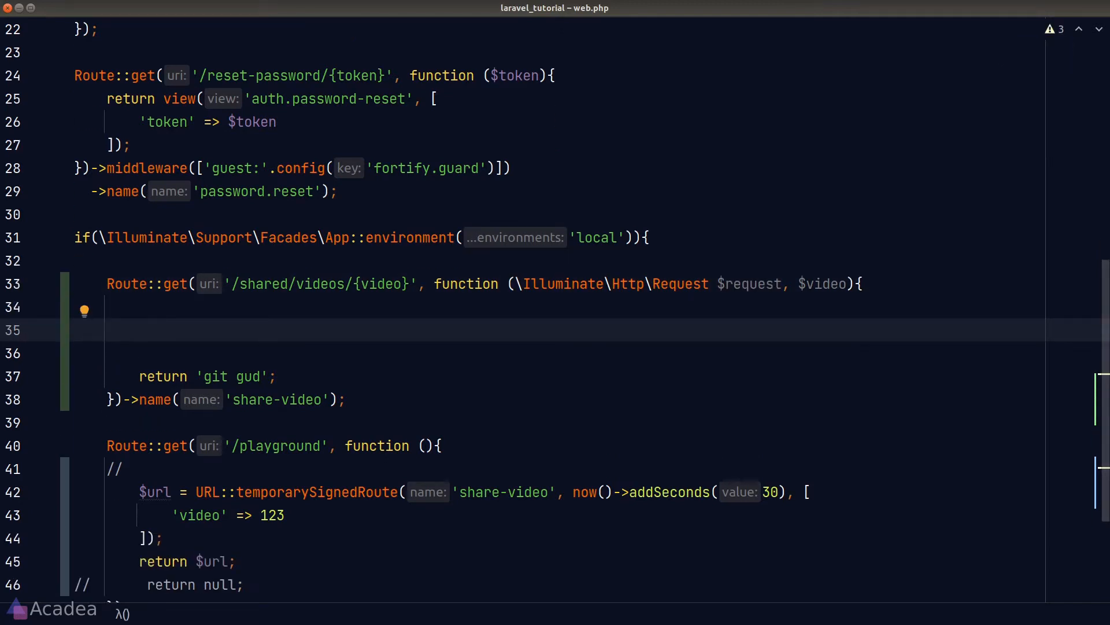
pyautogui.press('Home')
pyautogui.press('Tab')
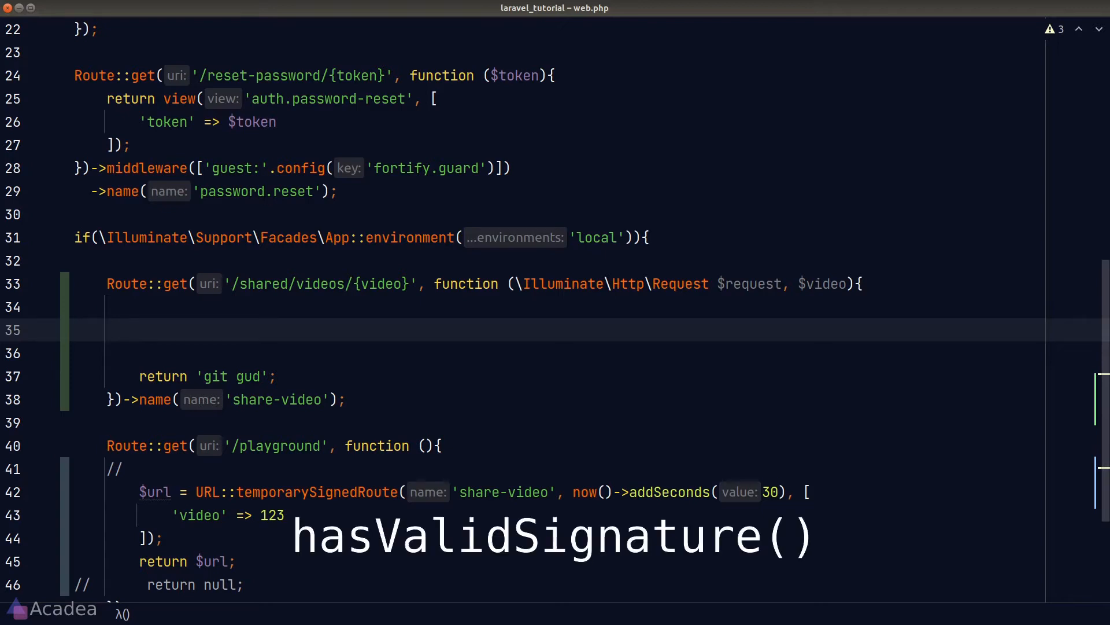
pyautogui.press('Tab')
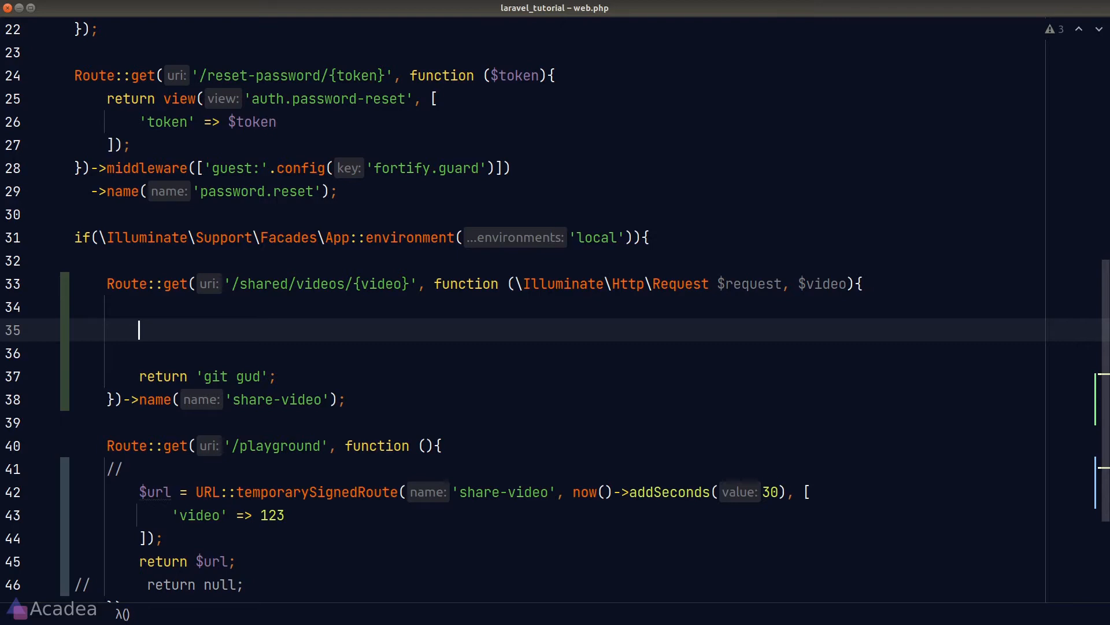
pyautogui.write('if(!$request->has')
# Add if(!$request->hasValidSignature()){ abort(401); } to reject unsigned requests
pyautogui.press('Down')
pyautogui.press('Return')
pyautogui.write('{')
pyautogui.press('Return')
pyautogui.write('abor')
pyautogui.press('Return')
pyautogui.write('401);')
# Resend /playground, paste the fresh signed URL into a new request tab and get 'git gud'
pyautogui.press('Down')
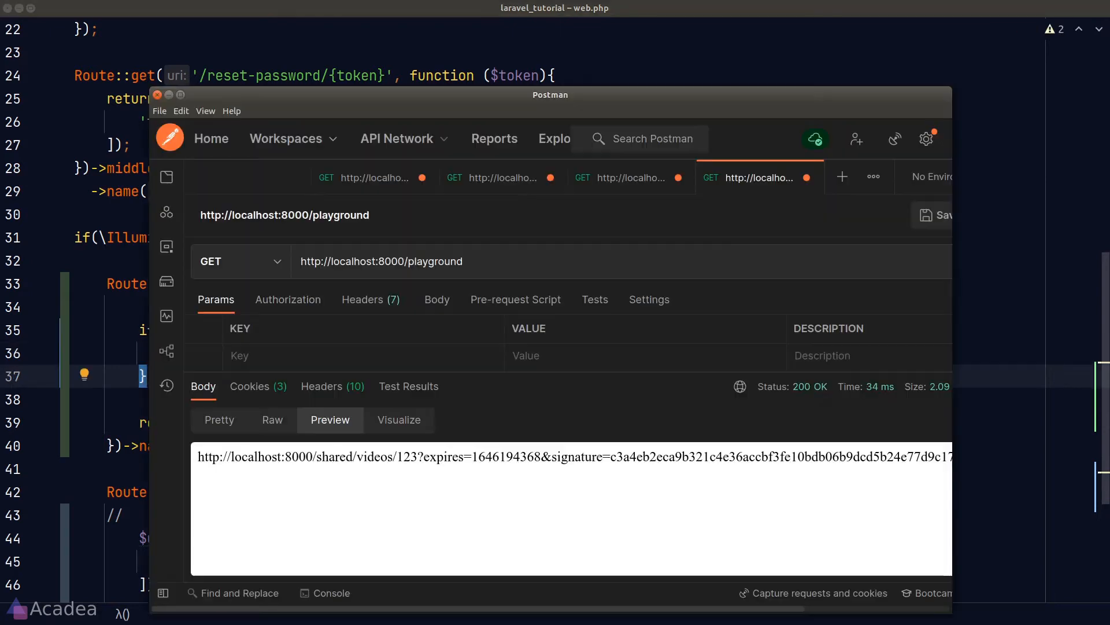
pyautogui.hotkey('alt', 'Tab')
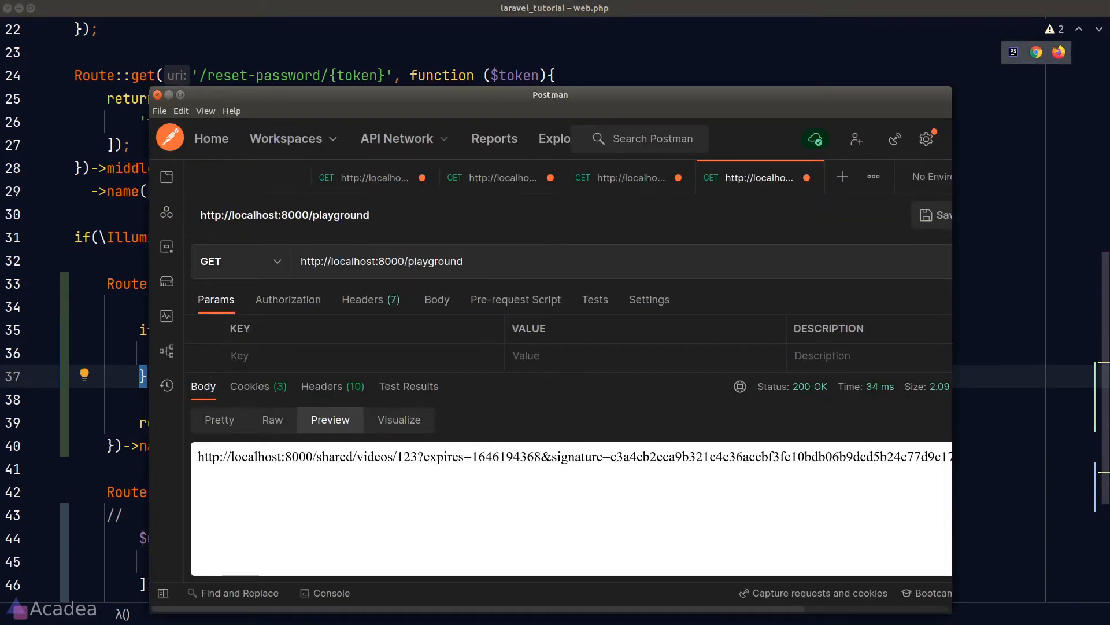
pyautogui.click(499, 260)
pyautogui.press('Return')
pyautogui.tripleClick(485, 457)
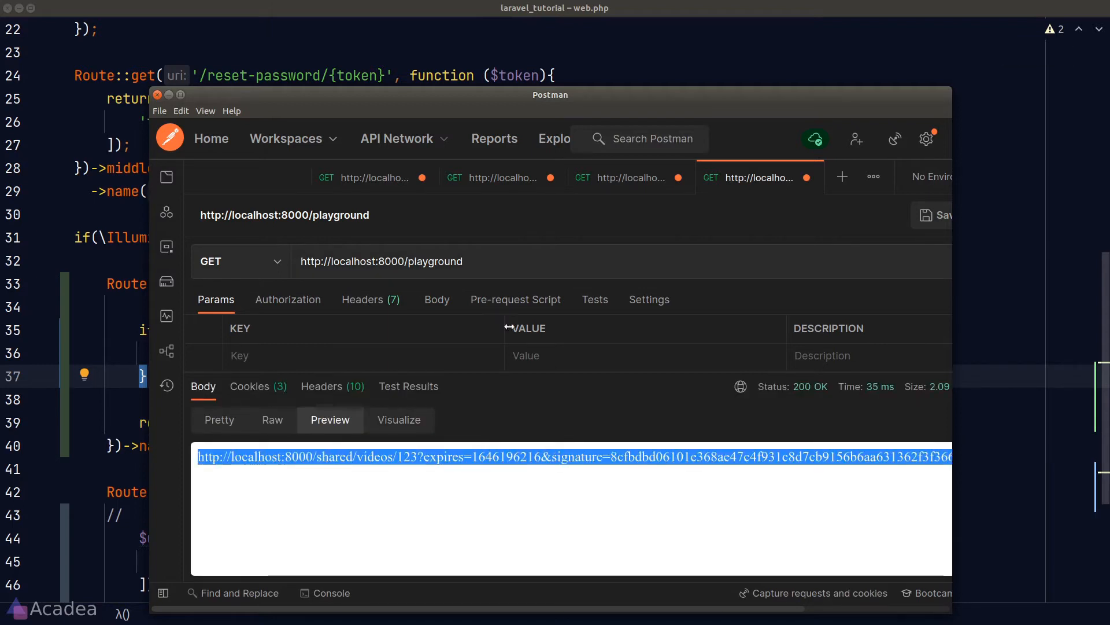
pyautogui.click(840, 178)
pyautogui.hotkey('ctrl', 'v')
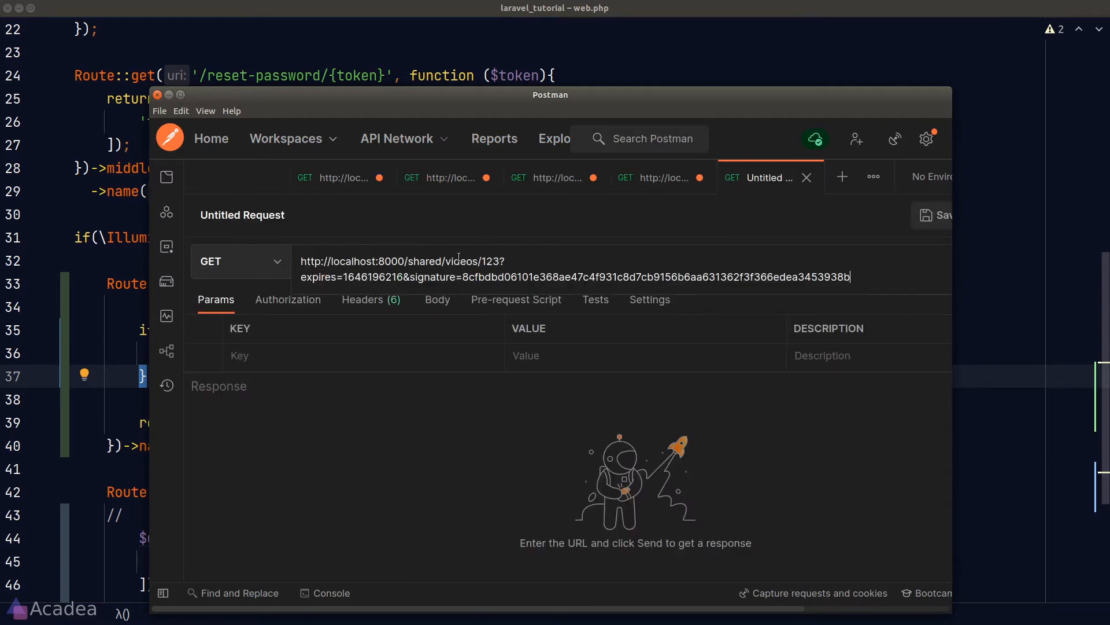
pyautogui.hotkey('ctrl', 'Return')
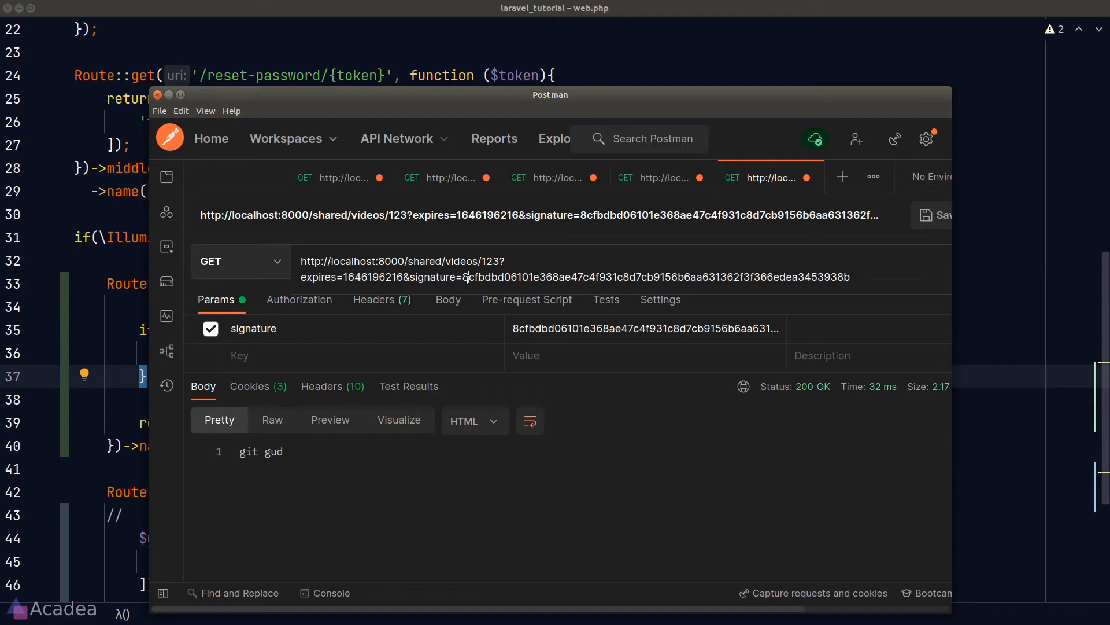
# Alter the signature's first character and confirm the request now returns 401 Unauthorized
pyautogui.moveTo(469, 277); pyautogui.dragTo(462, 278)
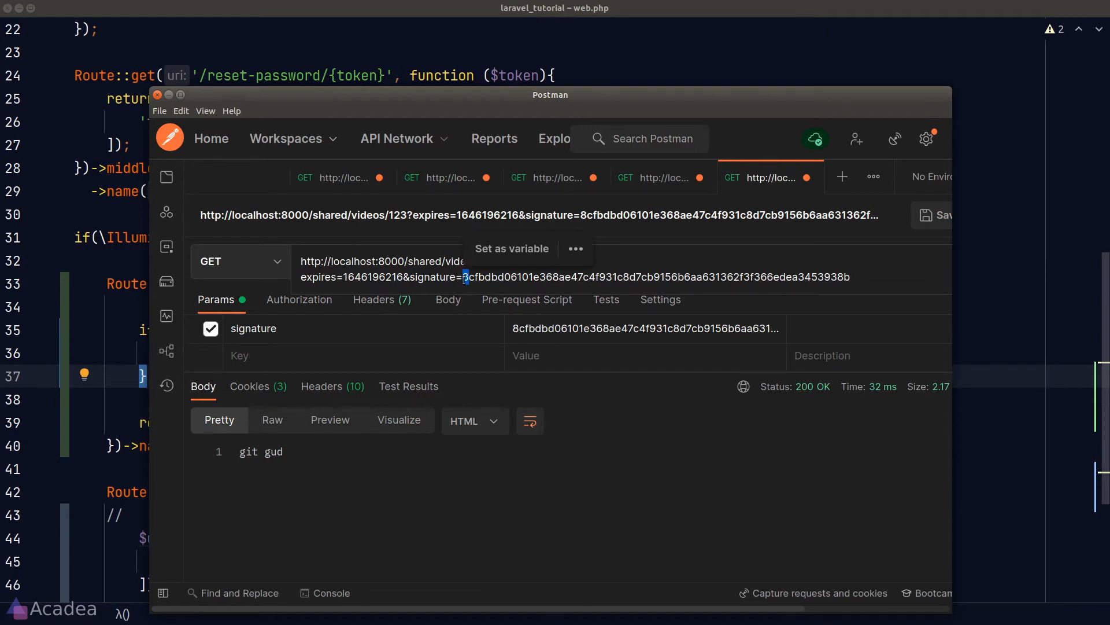
pyautogui.write('1')
pyautogui.hotkey('ctrl', 'Return')
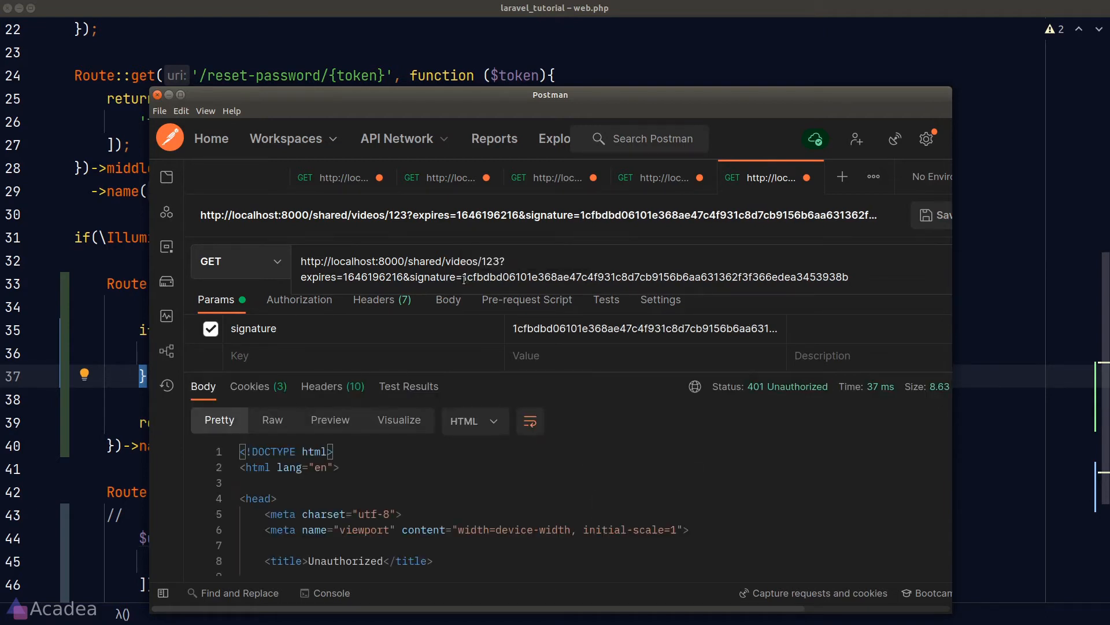
pyautogui.click(343, 428)
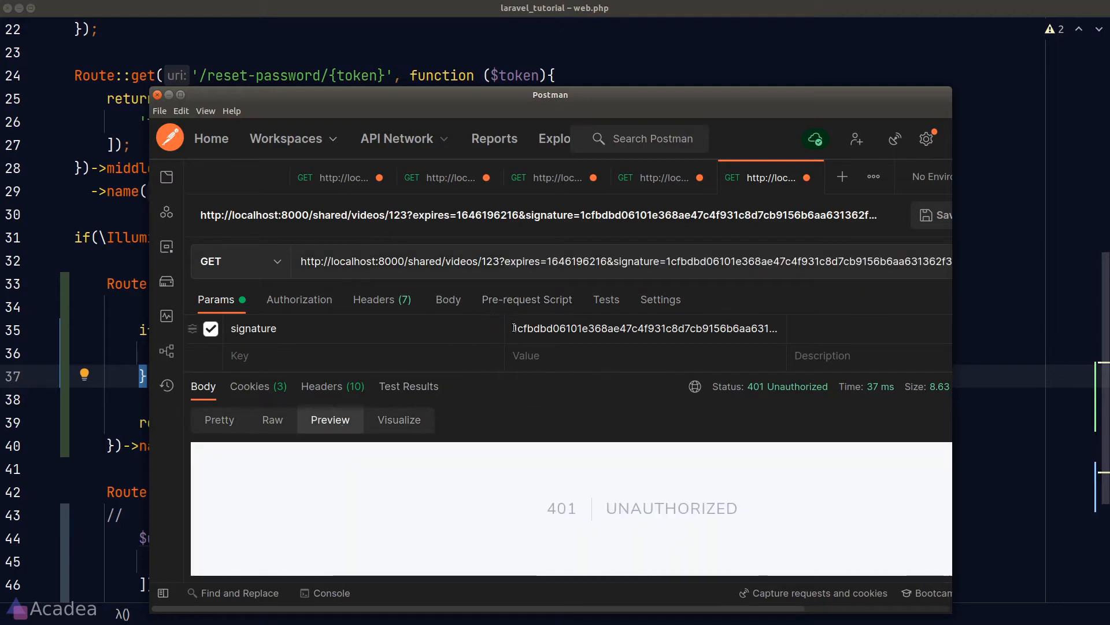
# Restore the original signature character, resend, and return to the playground request tab
pyautogui.click(552, 261)
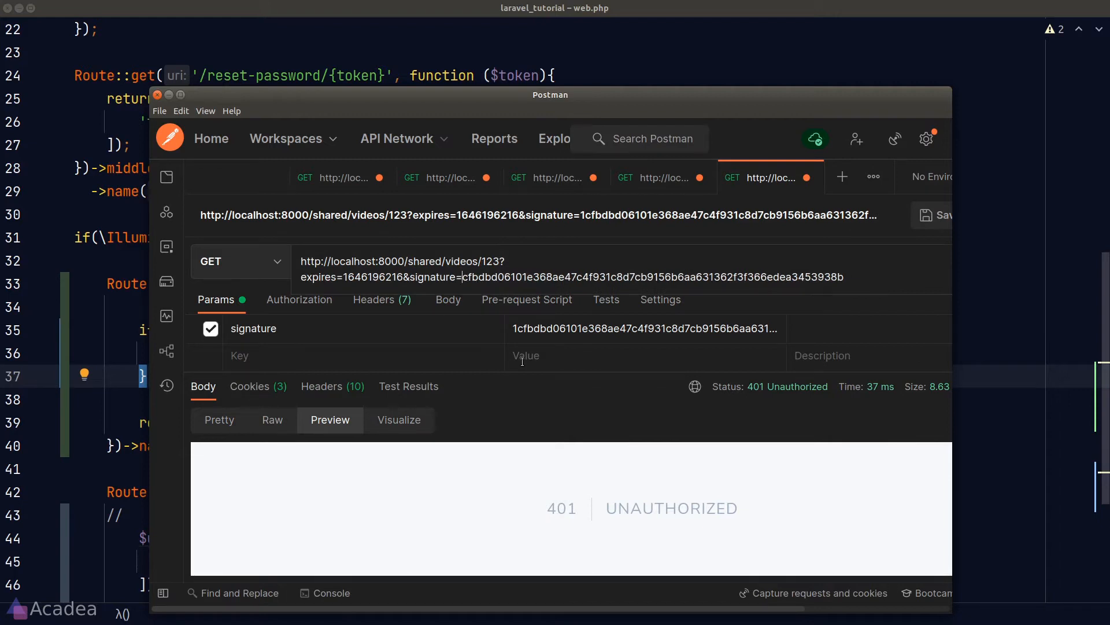
pyautogui.press('BackSpace')
pyautogui.write('8')
pyautogui.press('Return')
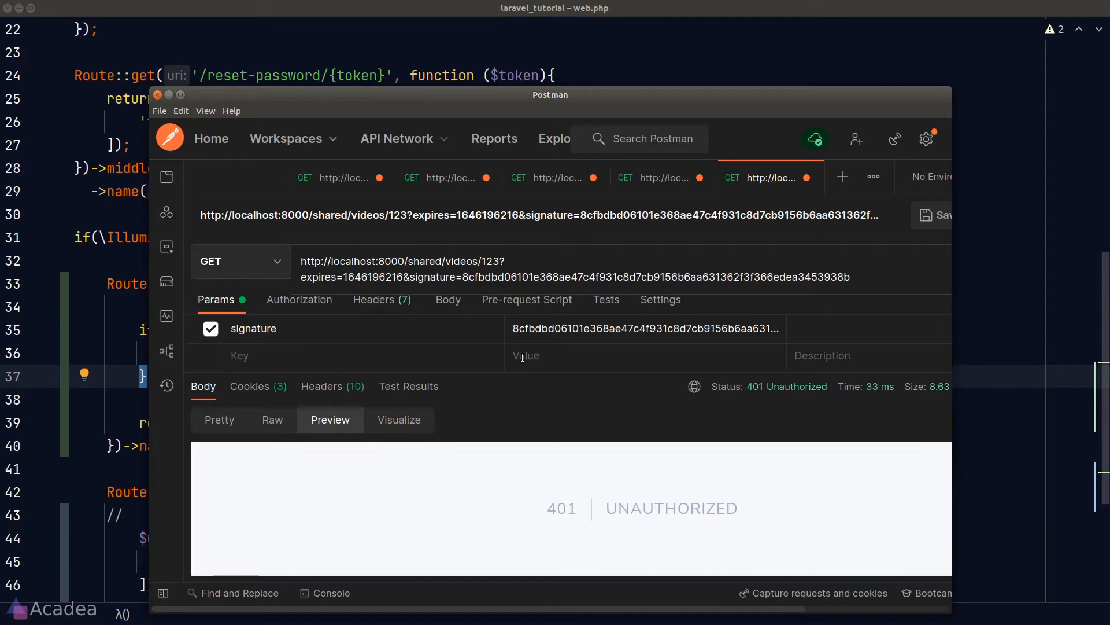
pyautogui.press('Escape')
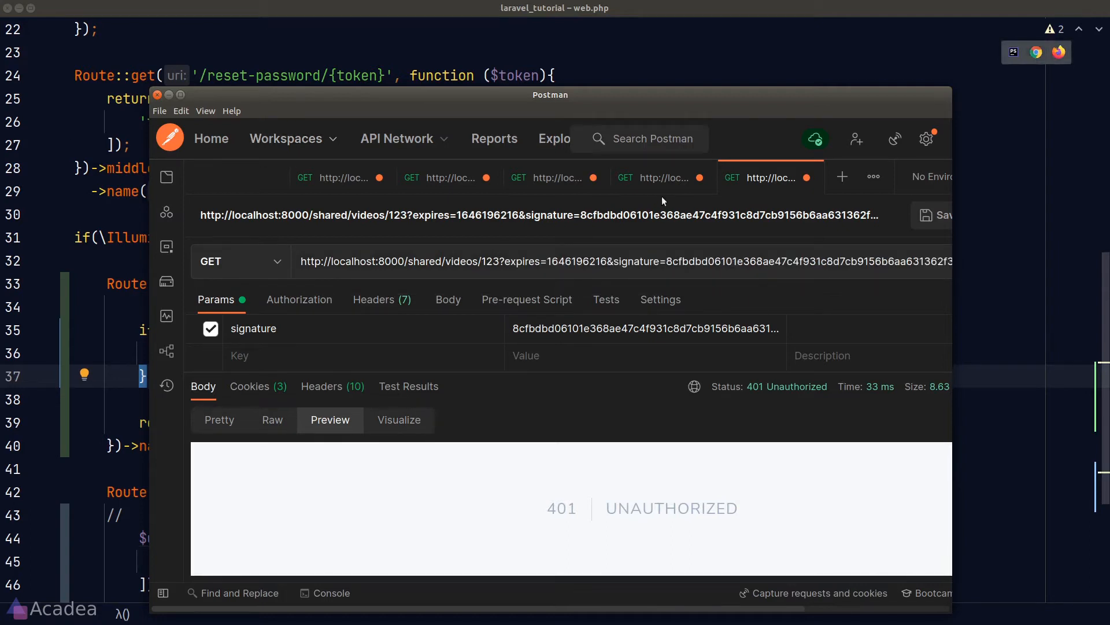
pyautogui.click(656, 177)
# Regenerate a fresh signed URL in the playground request and select it from the response
pyautogui.click(480, 262)
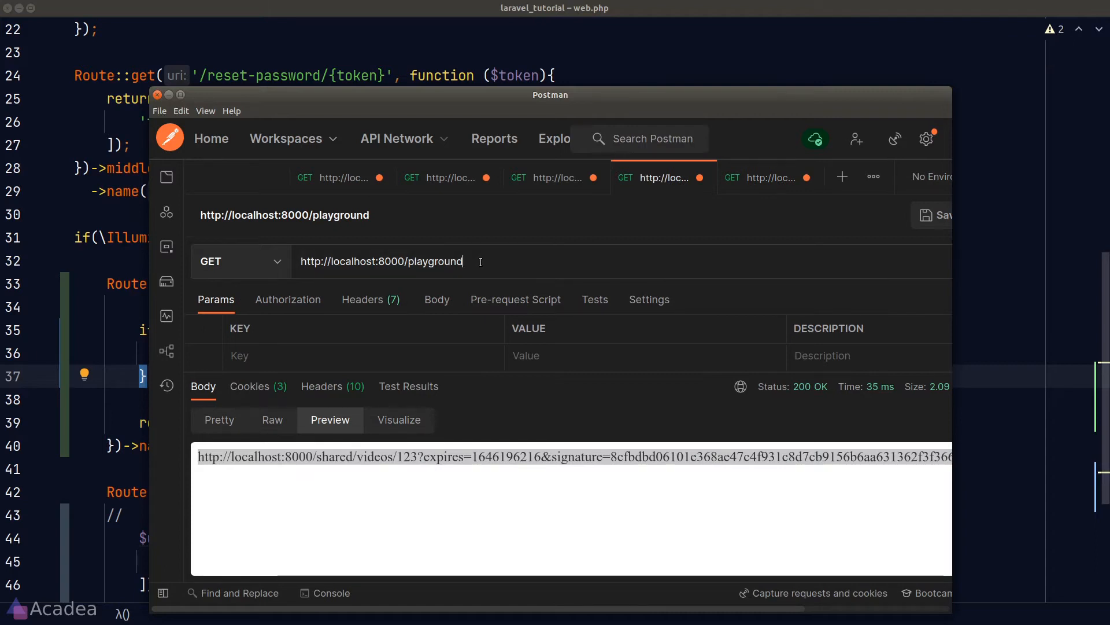
pyautogui.press('Return')
pyautogui.doubleClick(442, 456)
pyautogui.tripleClick(442, 457)
# Replace the shared videos request address with the fresh signed URL and send it with video id 122
pyautogui.click(749, 179)
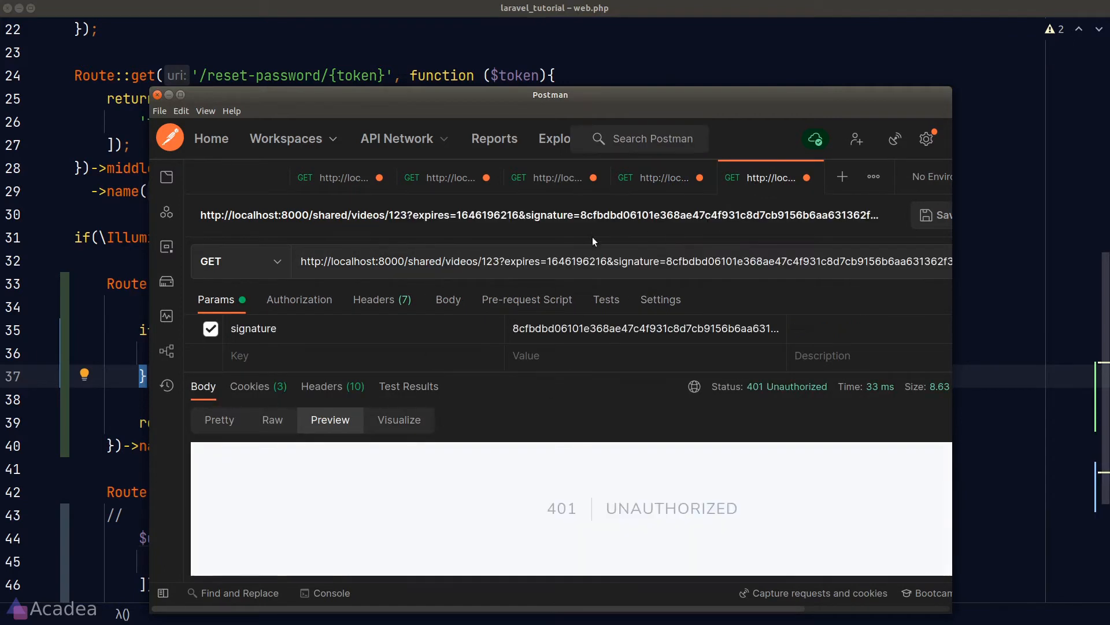
pyautogui.click(577, 274)
pyautogui.hotkey('ctrl', 'a')
pyautogui.hotkey('ctrl', 'v')
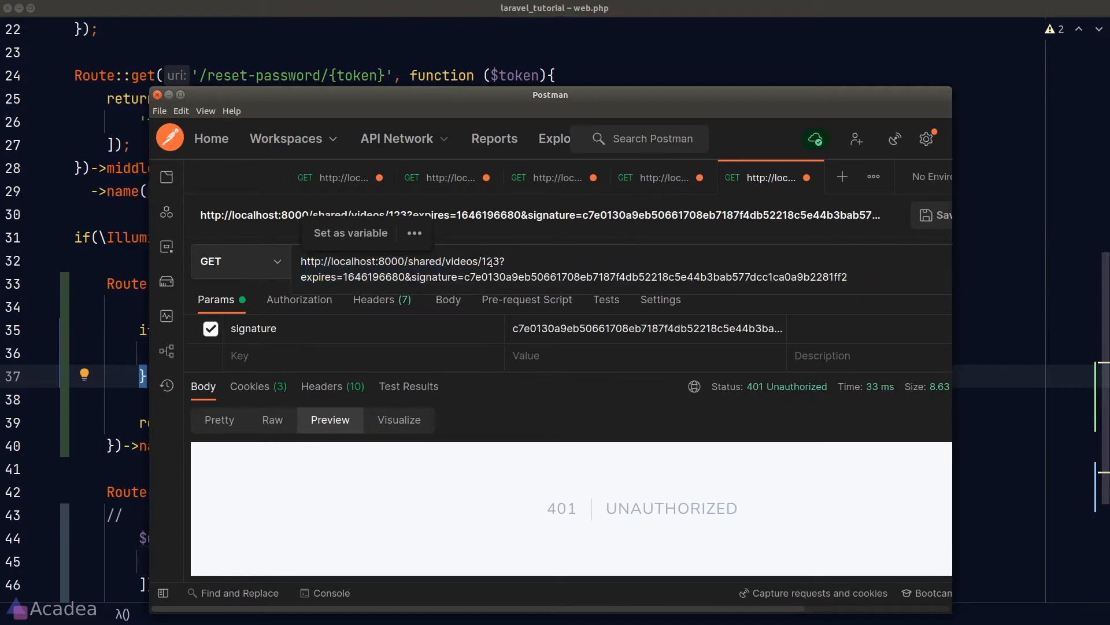
pyautogui.write('2')
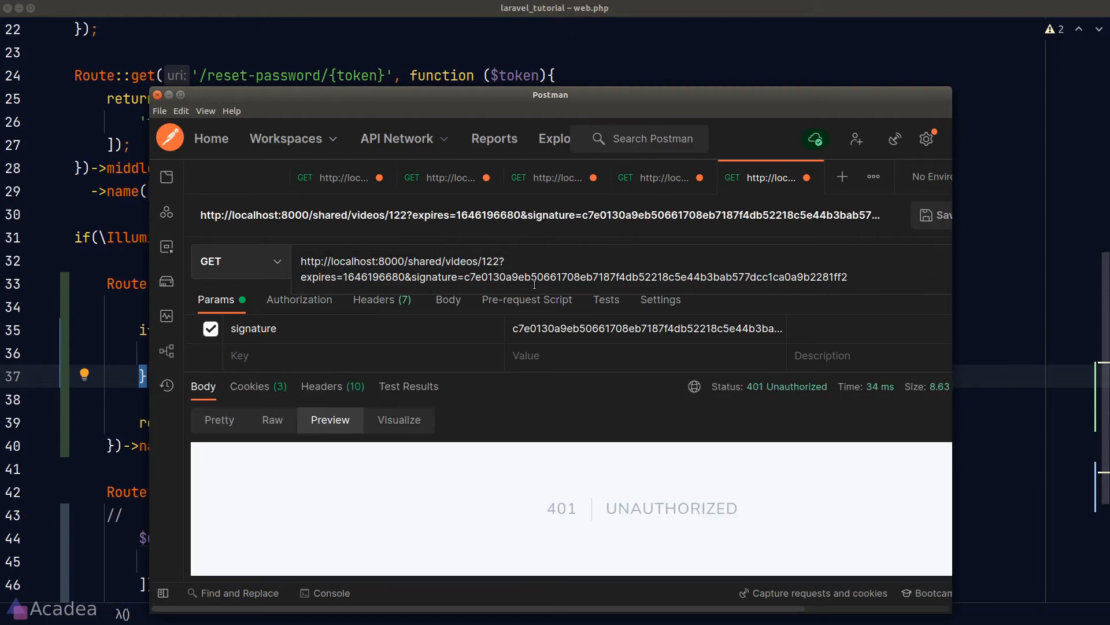
pyautogui.press('Return')
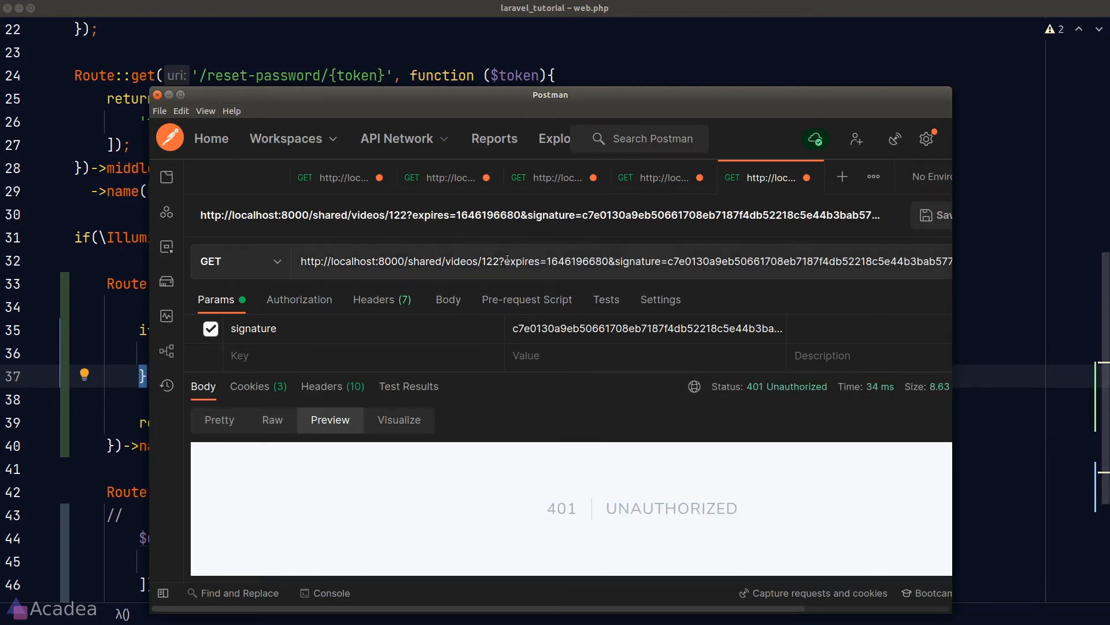
# Correct the video id back to 123 and resend, getting 200 OK 'git gud', then return to the editor
pyautogui.click(504, 258)
pyautogui.press('BackSpace')
pyautogui.write('3')
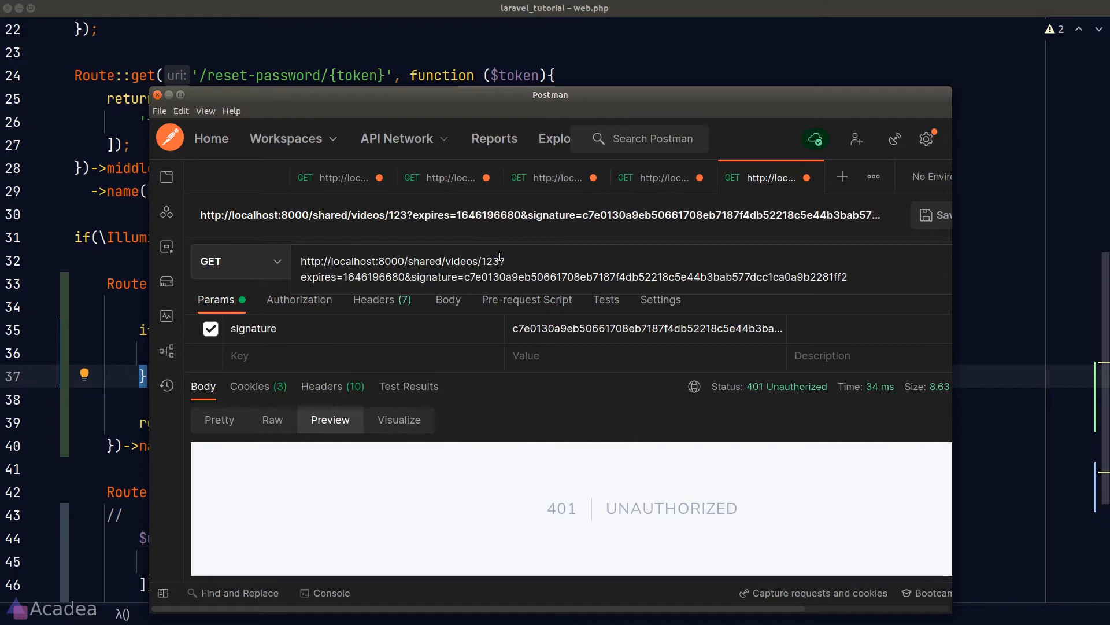
pyautogui.press('Return')
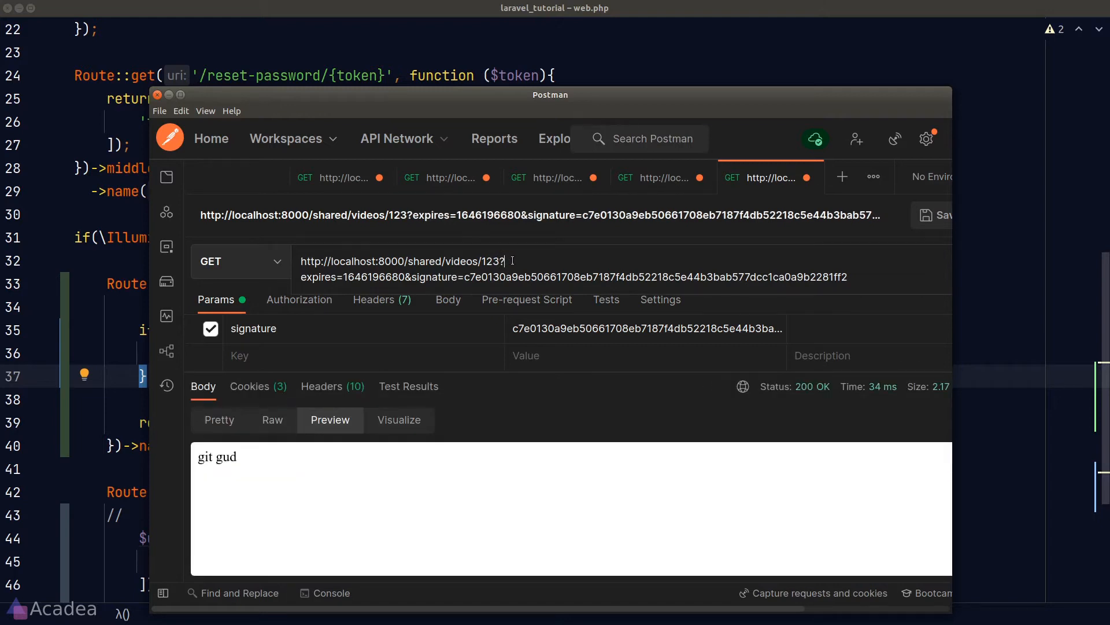
pyautogui.hotkey('alt', 'Tab')
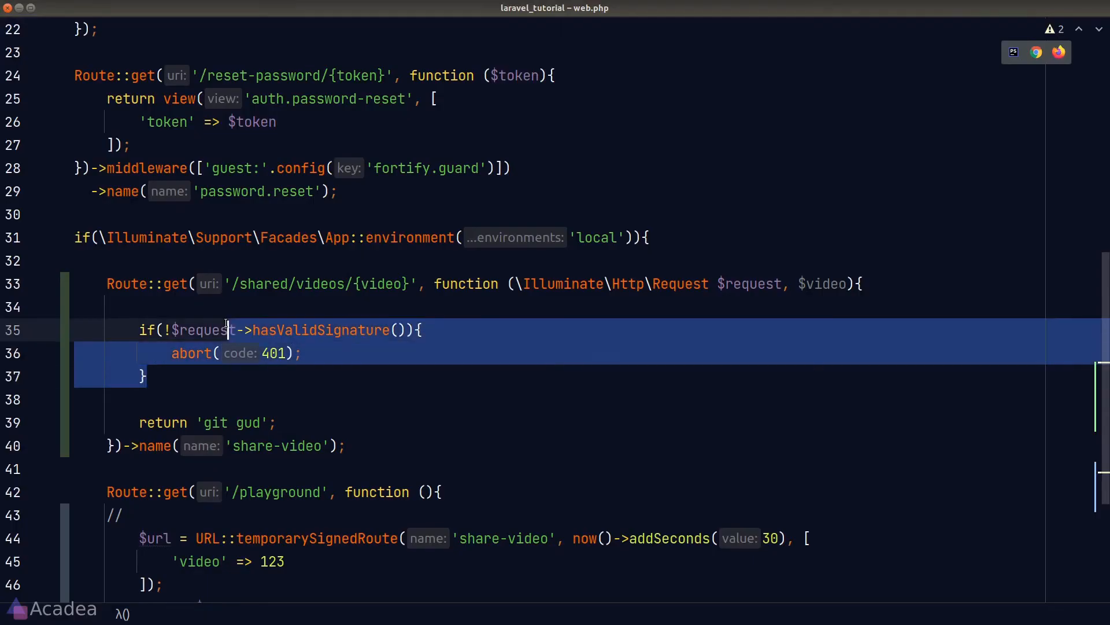
# Comment out the manual signature check and move to the end of the route on line 40
pyautogui.hotkey('ctrl', '/')
pyautogui.press('Right')
pyautogui.press('Down')
pyautogui.press('Down')
pyautogui.press('Down')
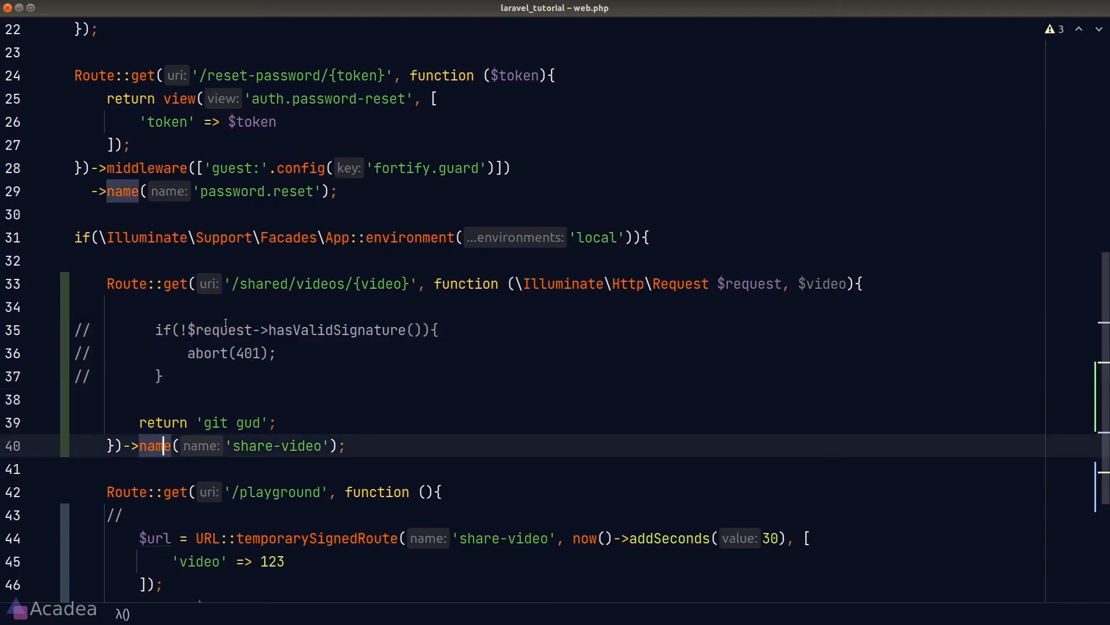
pyautogui.press('End')
pyautogui.press('Left')
pyautogui.write('->')
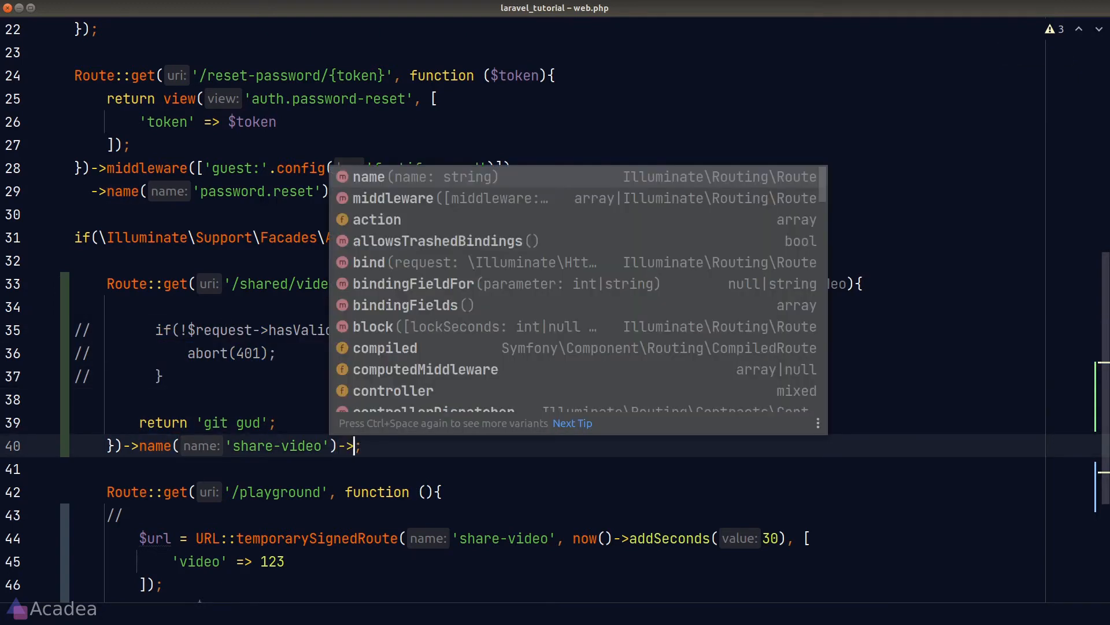
pyautogui.write('midd')
# Append ->middleware('signed') to the share-video route, then switch to Postman
pyautogui.press('Return')
pyautogui.write("'signed")
pyautogui.press('End')
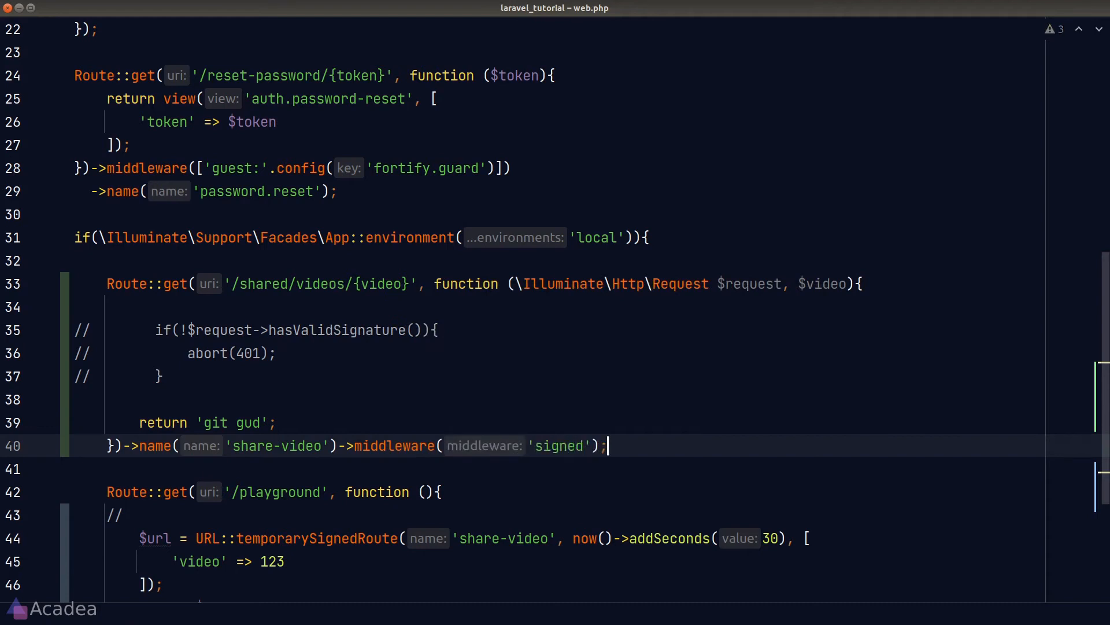
pyautogui.hotkey('alt', 'Tab')
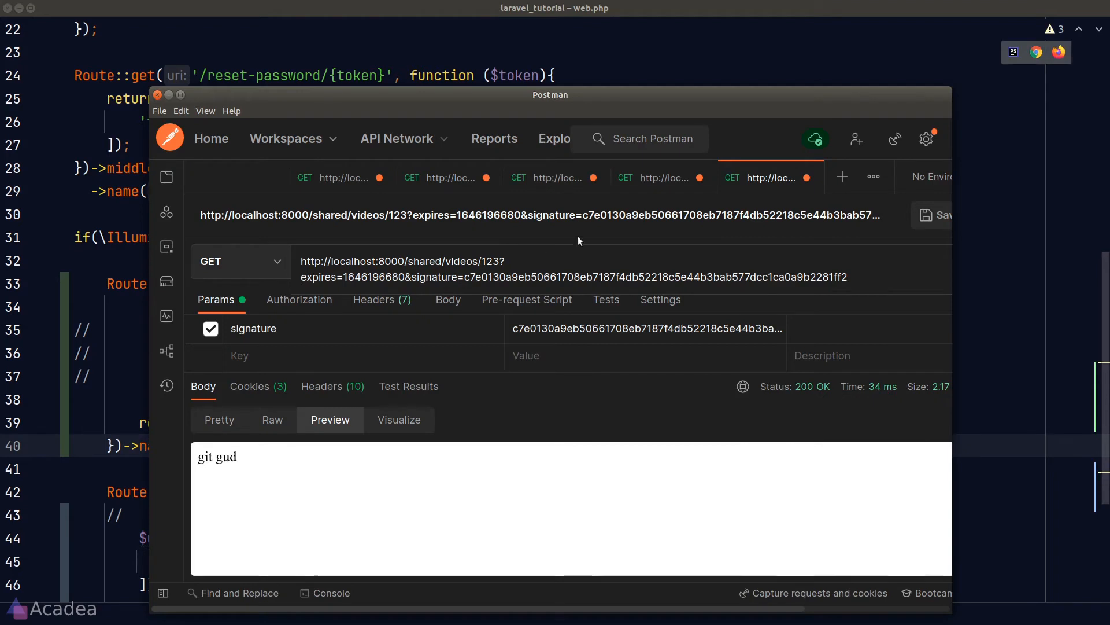
# Resend the playground request for a new signed URL and select it from the response
pyautogui.click(663, 179)
pyautogui.click(590, 261)
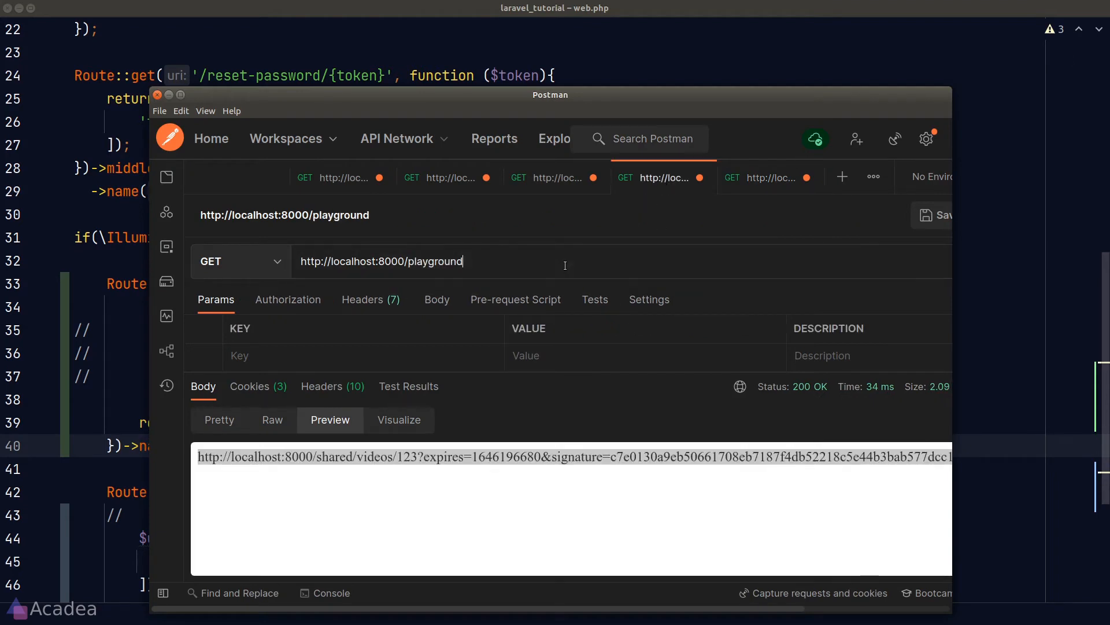
pyautogui.hotkey('ctrl', 'Return')
pyautogui.tripleClick(521, 457)
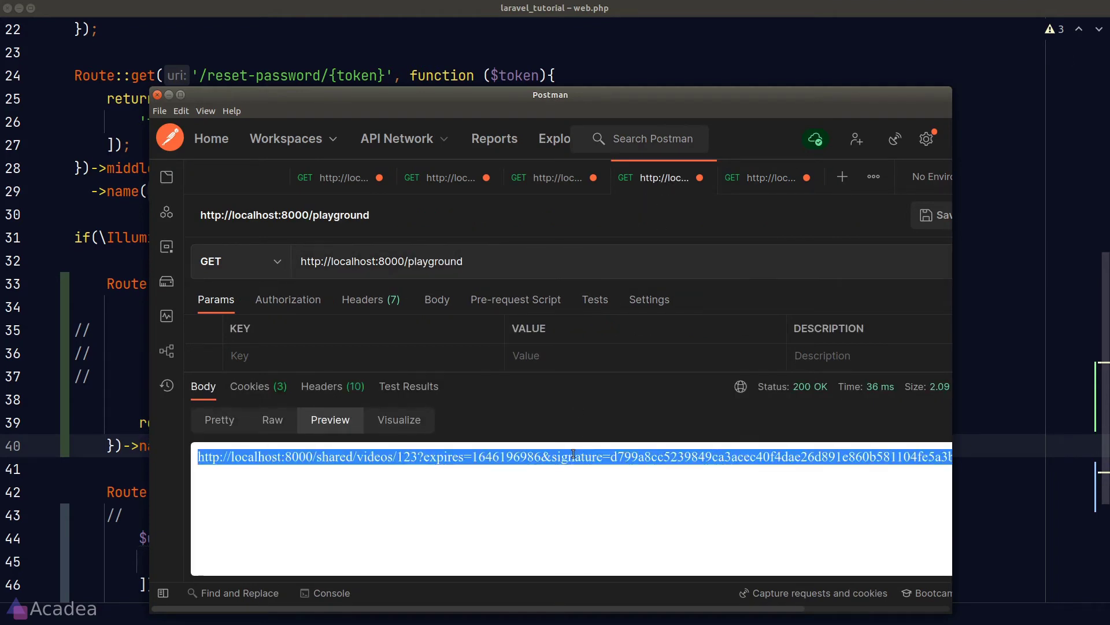
# Replace the shared video request address with the new signed URL
pyautogui.click(771, 177)
pyautogui.tripleClick(623, 261)
pyautogui.hotkey('ctrl', 'v')
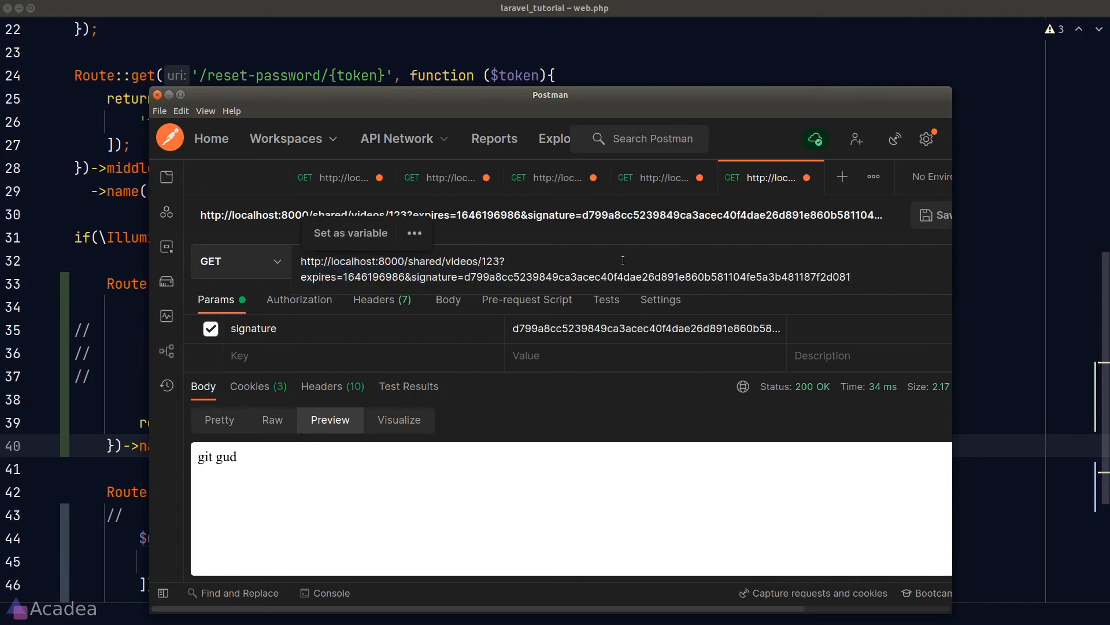
# Change the video id from 123 to 122 and send, getting 403 Invalid Signature, then return to the editor
pyautogui.click(503, 262)
pyautogui.press('BackSpace')
pyautogui.write('2')
pyautogui.hotkey('ctrl', 'Return')
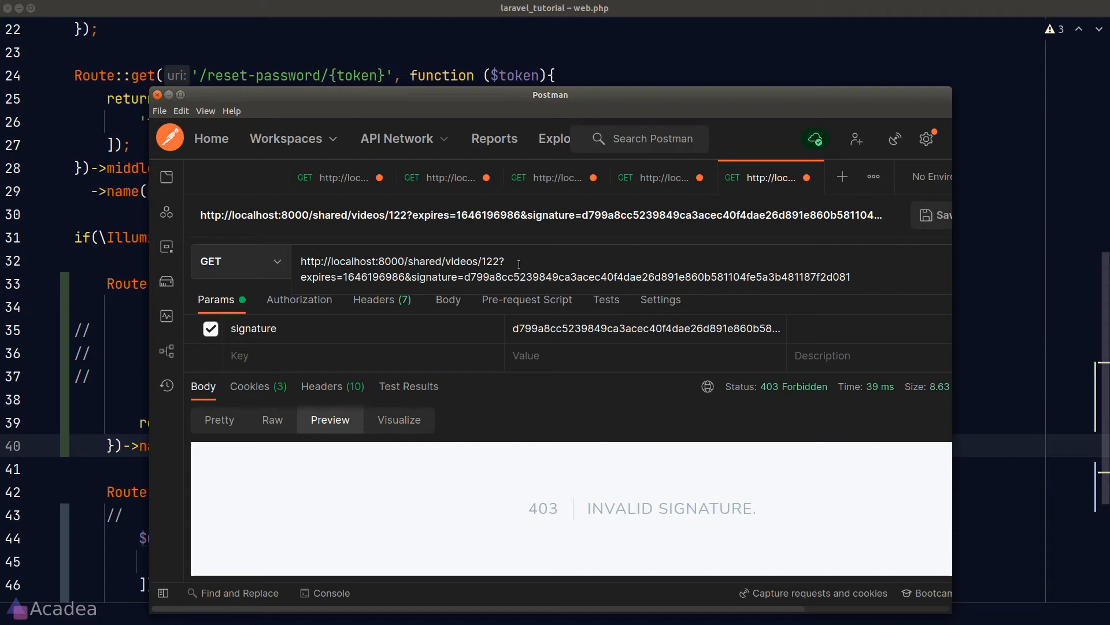
pyautogui.hotkey('alt', 'Tab')
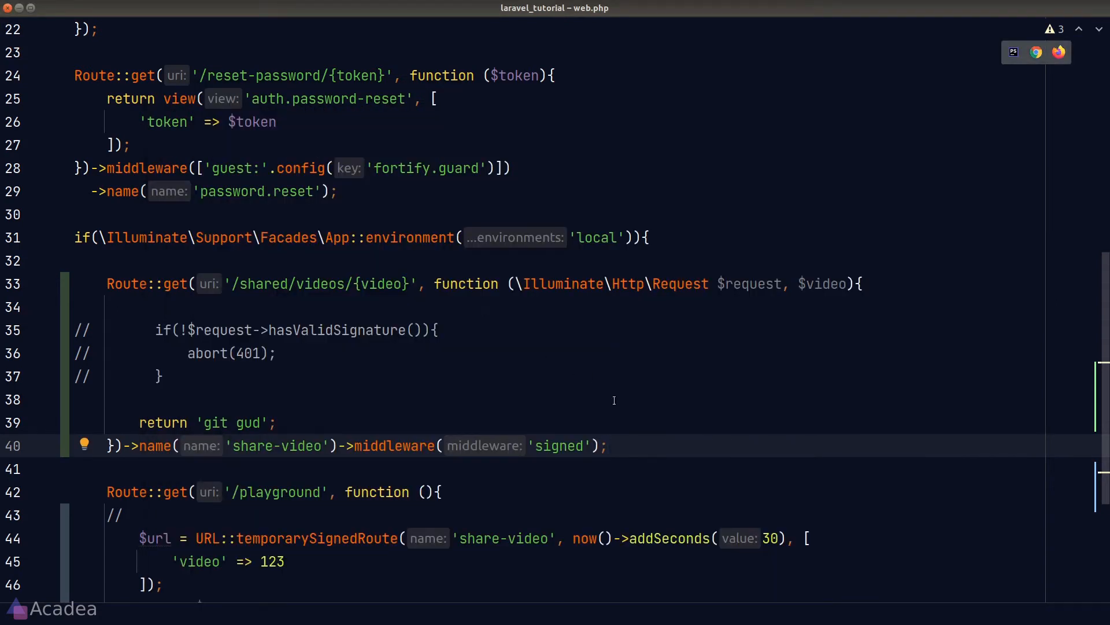
# Open the HTTP Kernel.php file via file search
pyautogui.click(645, 444)
pyautogui.hotkey('ctrl', 'shift', 'n')
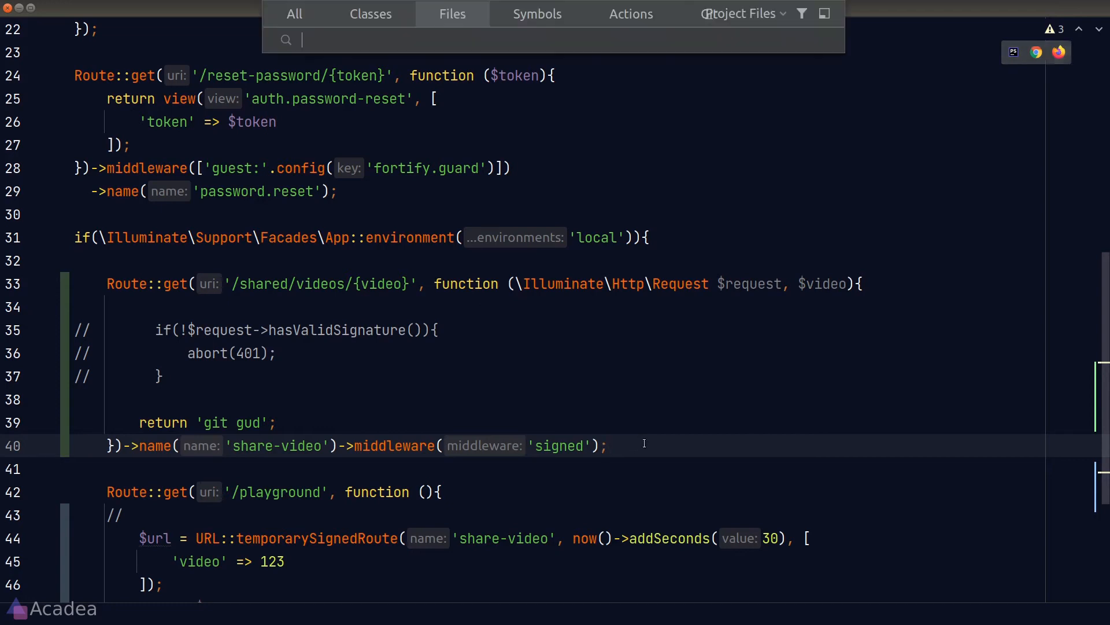
pyautogui.write('kernel')
pyautogui.press('Down')
pyautogui.press('Return')
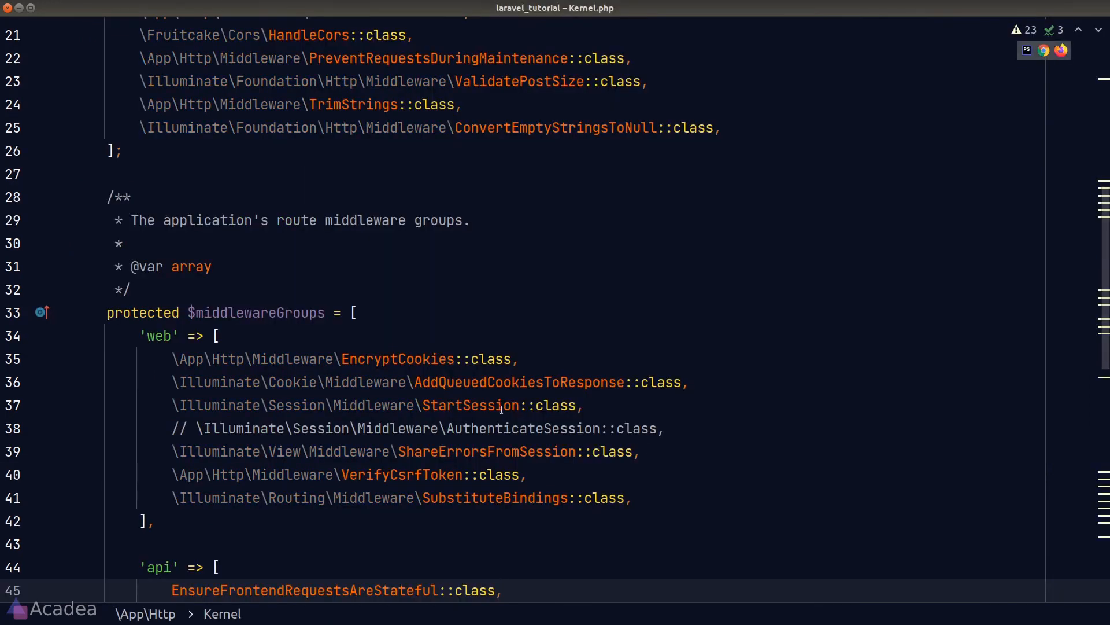
pyautogui.scroll(-1, 602, 492)
pyautogui.scroll(-5, 520, 489)
pyautogui.scroll(-2, 434, 484)
pyautogui.scroll(-1, 373, 482)
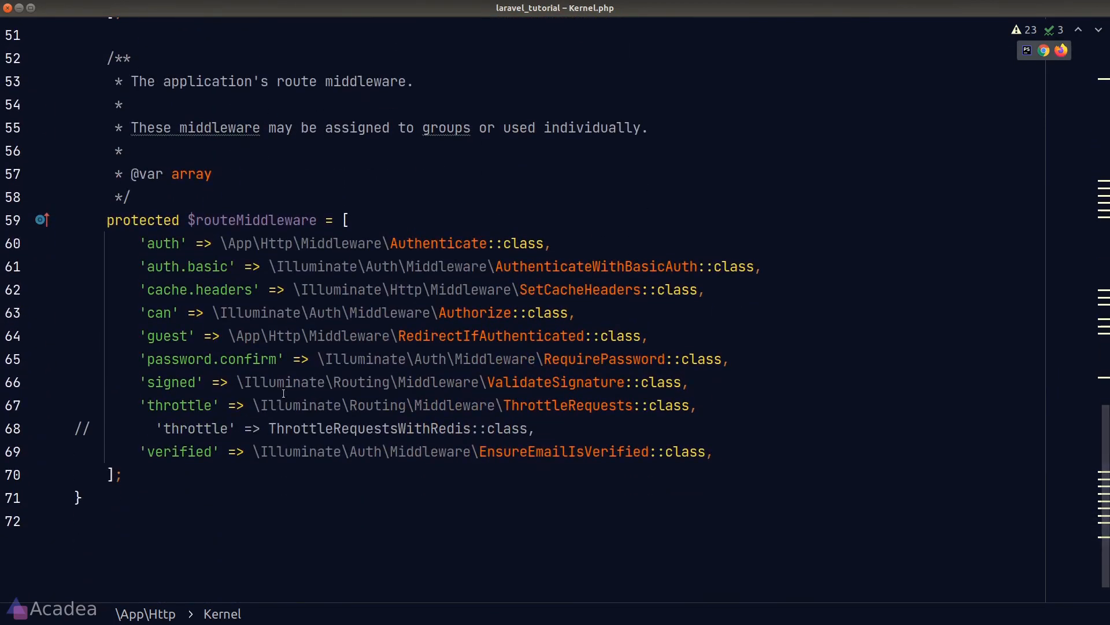
# Follow the 'signed' middleware alias to the ValidateSignature class and inspect its hasValidSignature call
pyautogui.click(201, 382)
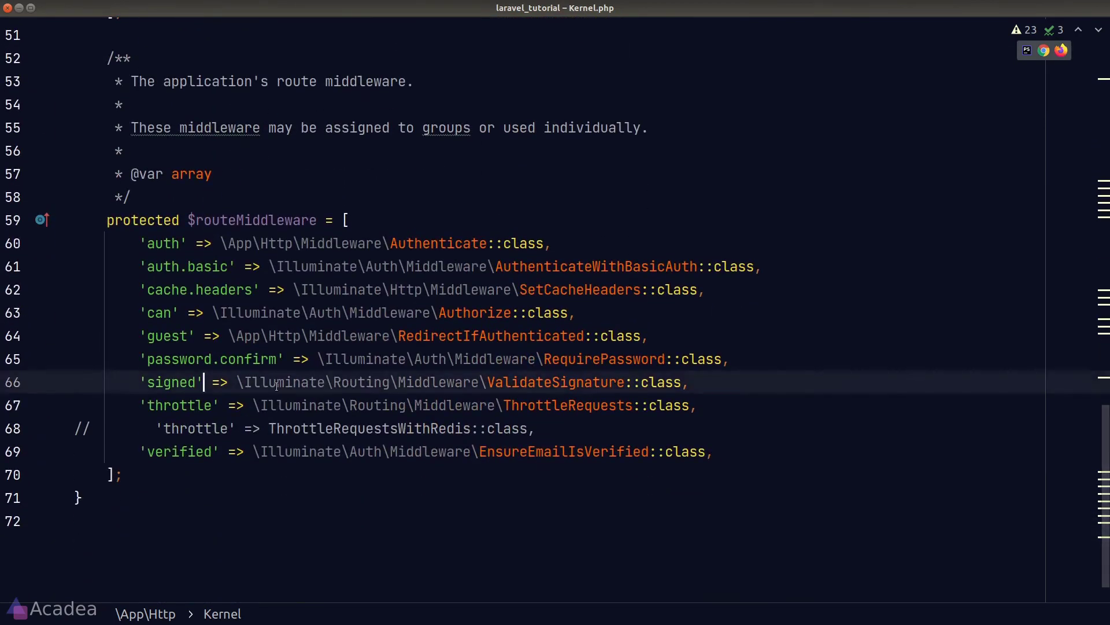
pyautogui.keyDown('ctrl'); pyautogui.click(600, 383); pyautogui.keyUp('ctrl')
pyautogui.scroll(-2, 508, 369)
pyautogui.doubleClick(342, 353)
pyautogui.click(357, 376)
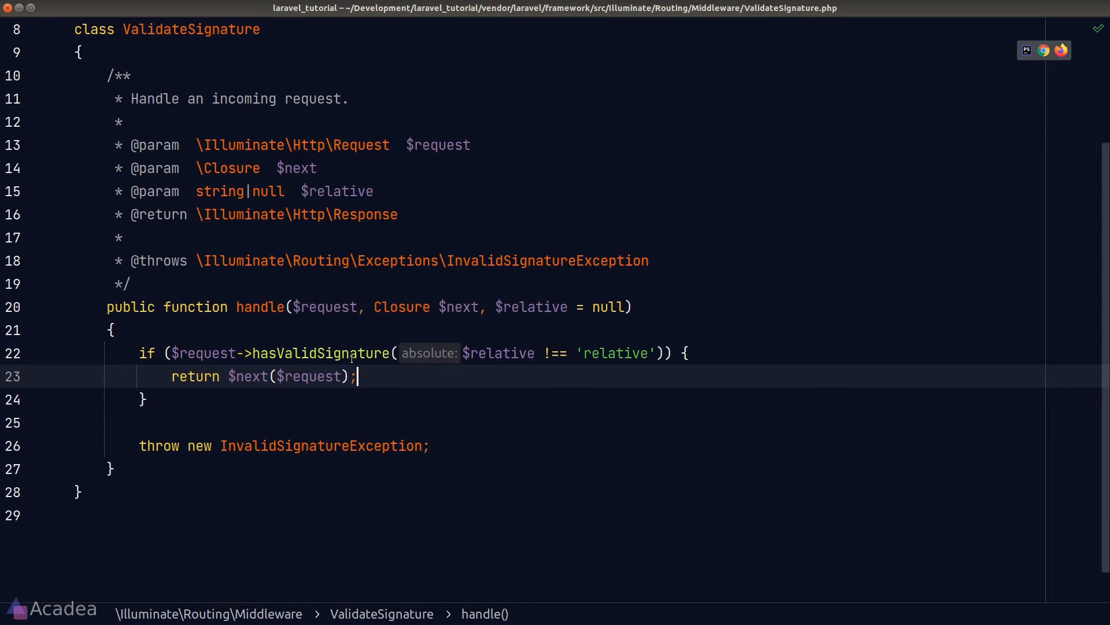
# Jump to the hasValidSignature declaration and search all files for it, previewing the _ide_helper.php match
pyautogui.keyDown('ctrl'); pyautogui.click(352, 356); pyautogui.keyUp('ctrl')
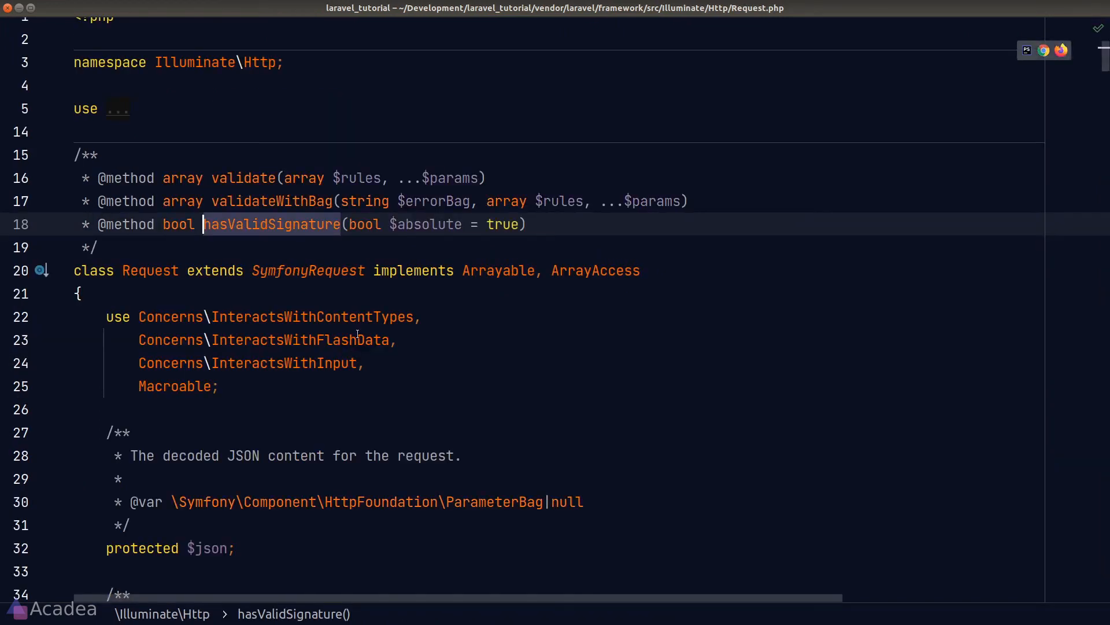
pyautogui.click(256, 251)
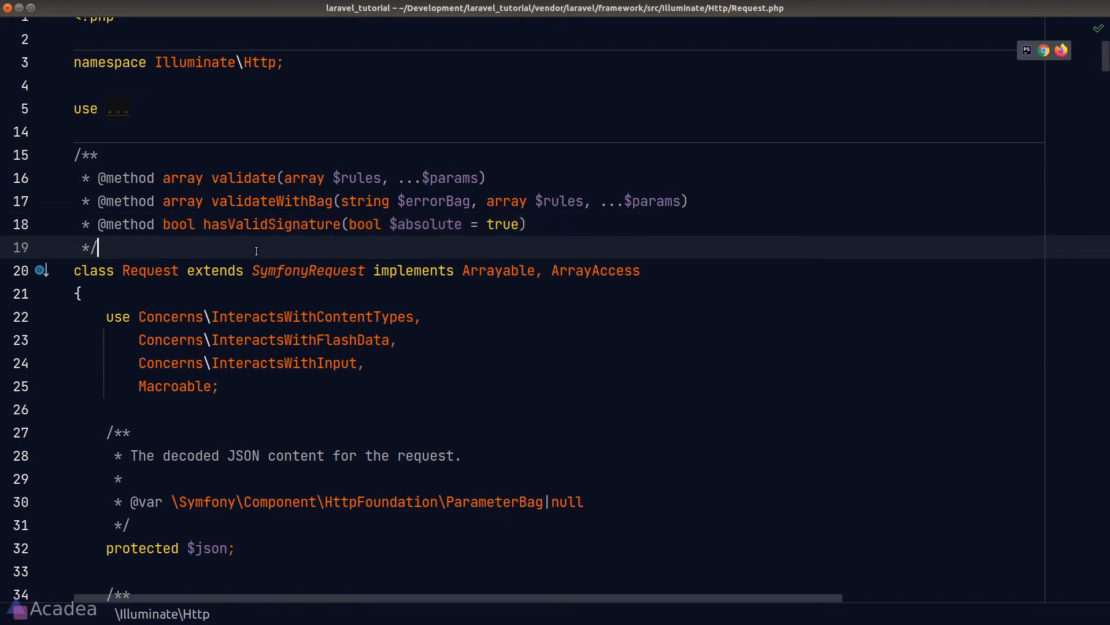
pyautogui.doubleClick(327, 224)
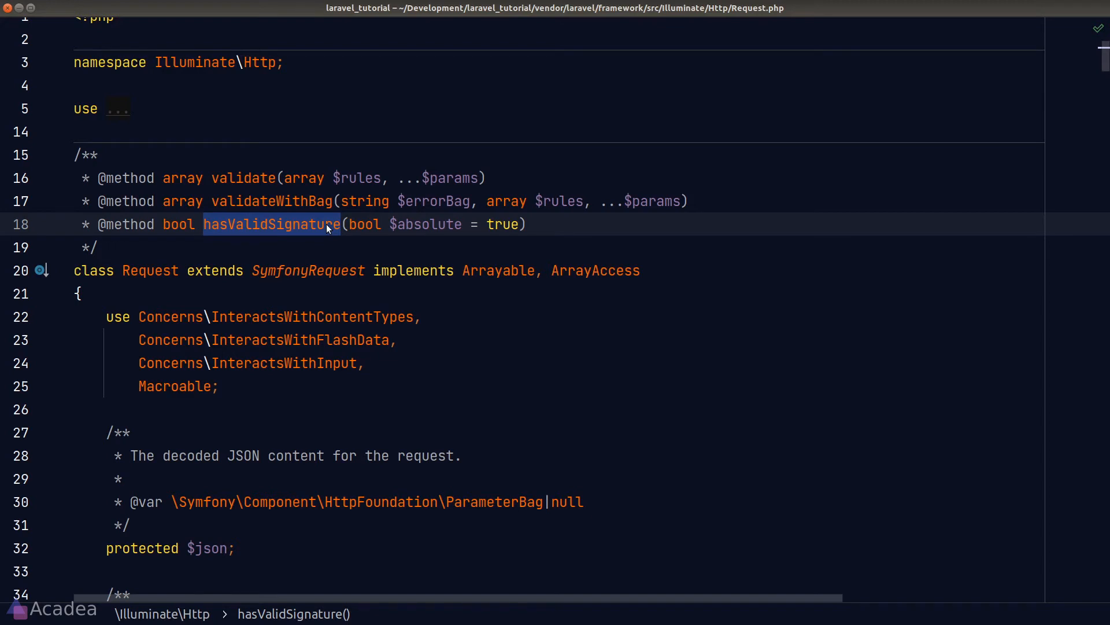
pyautogui.hotkey('ctrl', 'shift', 'f')
pyautogui.click(443, 138)
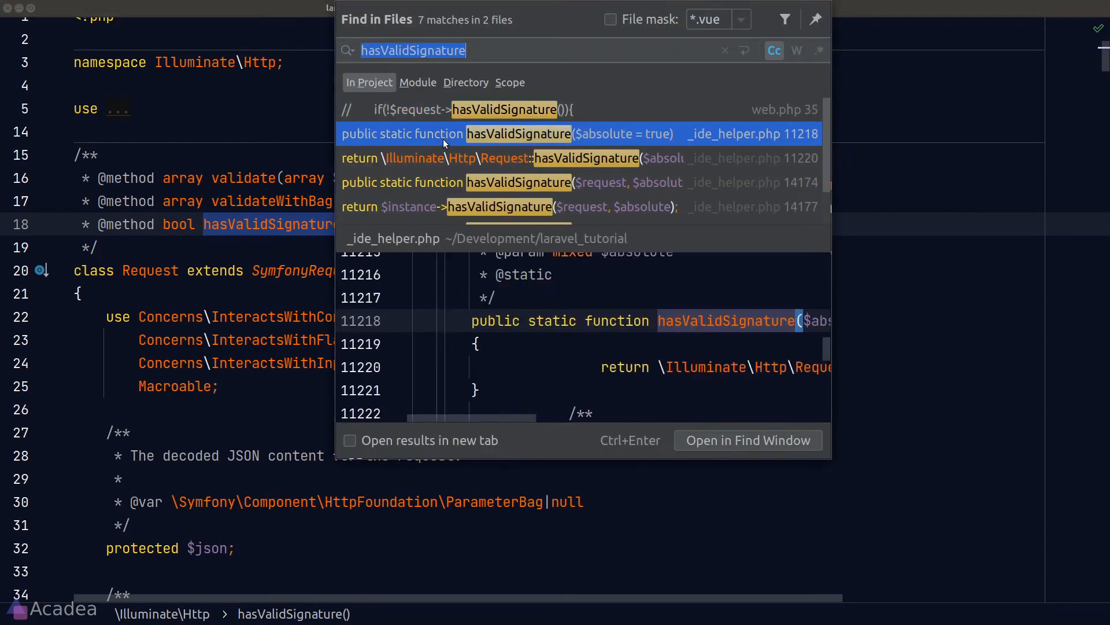
pyautogui.scroll(-1, 520, 330)
pyautogui.scroll(-1, 536, 150)
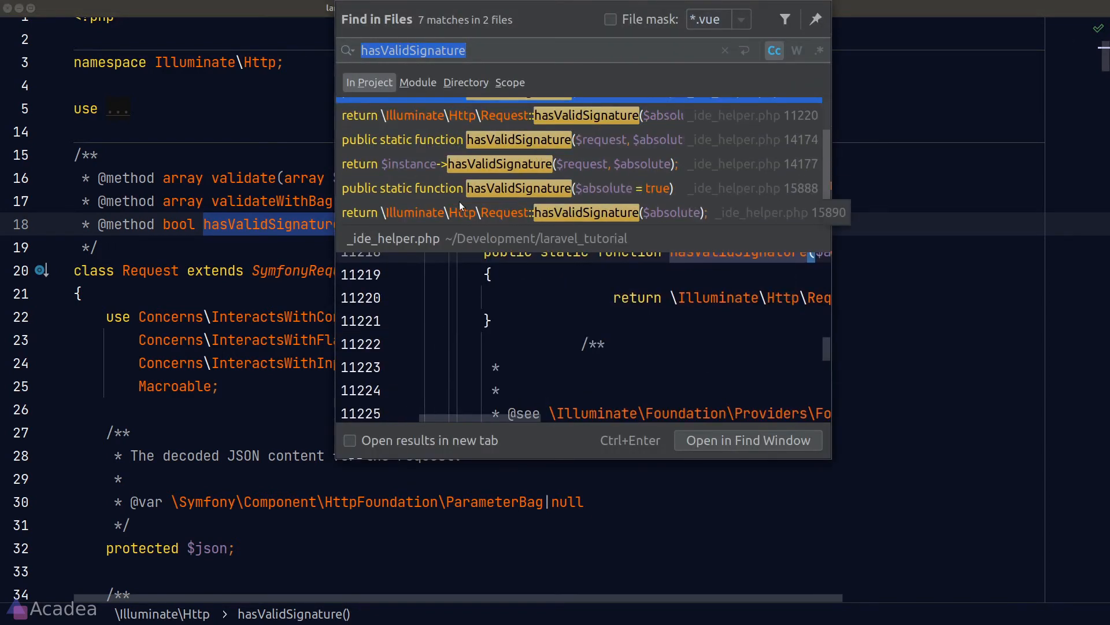
# Widen scope to All Places and open the hasValidSignature request macro in FoundationServiceProvider.php, following it into the URL facade
pyautogui.click(466, 82)
pyautogui.click(511, 83)
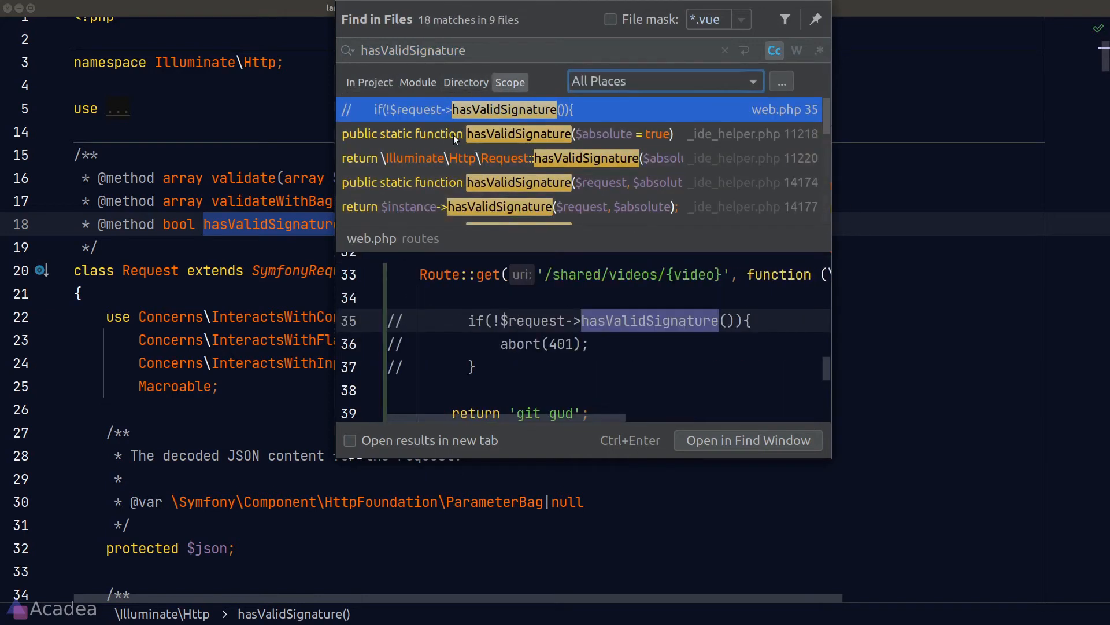
pyautogui.scroll(-2, 453, 139)
pyautogui.click(457, 159)
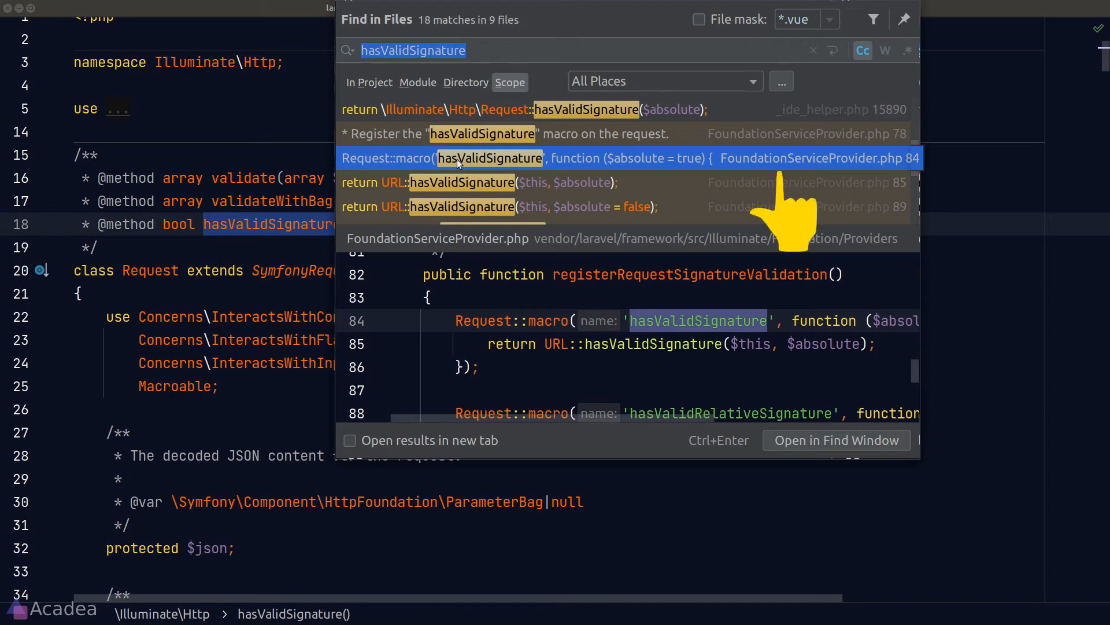
pyautogui.doubleClick(457, 159)
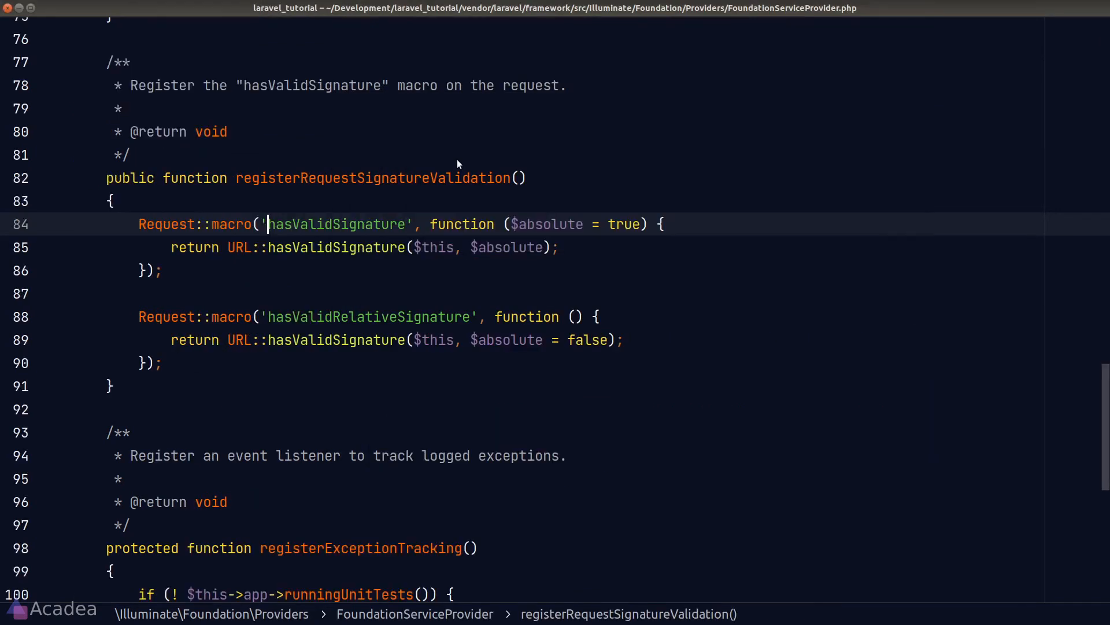
pyautogui.click(462, 280)
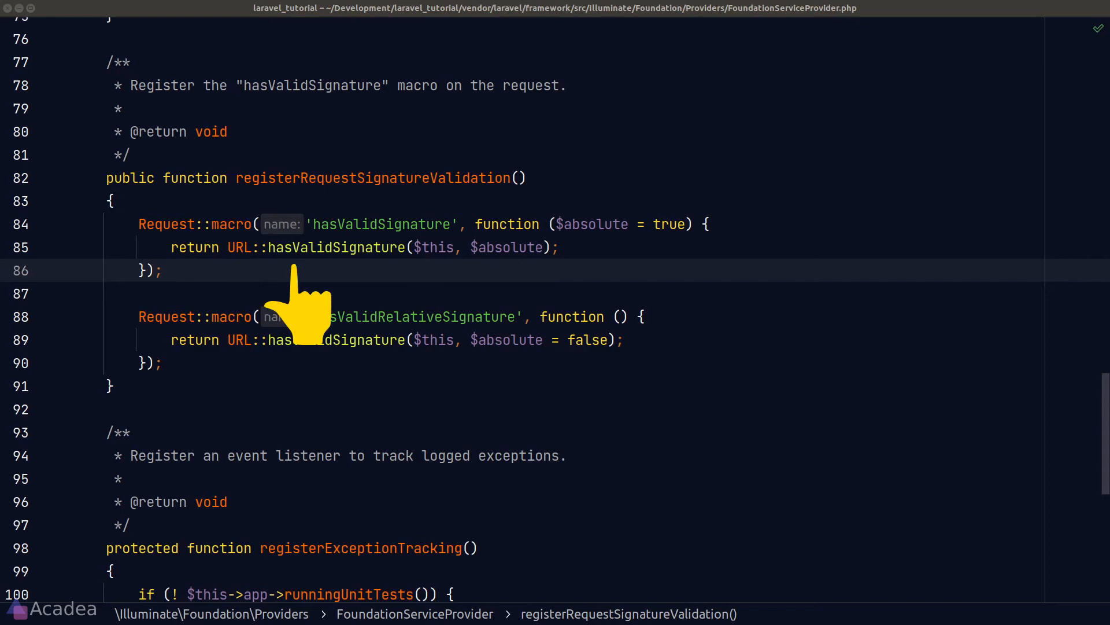
pyautogui.keyDown('ctrl'); pyautogui.click(359, 247); pyautogui.keyUp('ctrl')
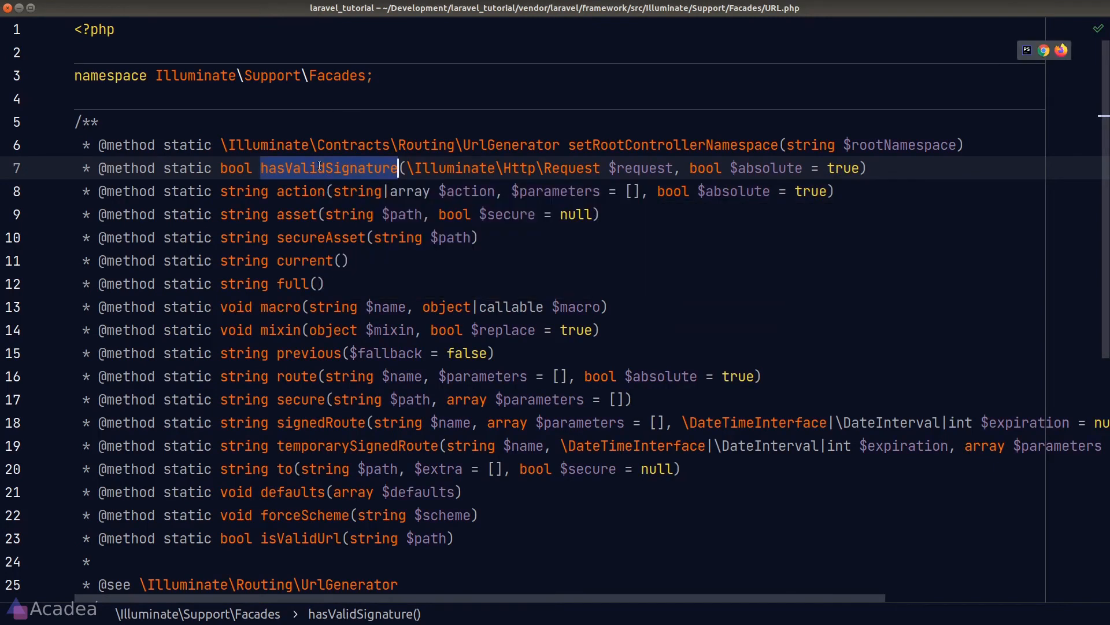
pyautogui.scroll(-2, 350, 260)
# Open UrlGenerator, find hasValidSignature with an in-file search for 'hasVali', and jump to hasCorrectSignature
pyautogui.keyDown('ctrl'); pyautogui.click(338, 520); pyautogui.keyUp('ctrl')
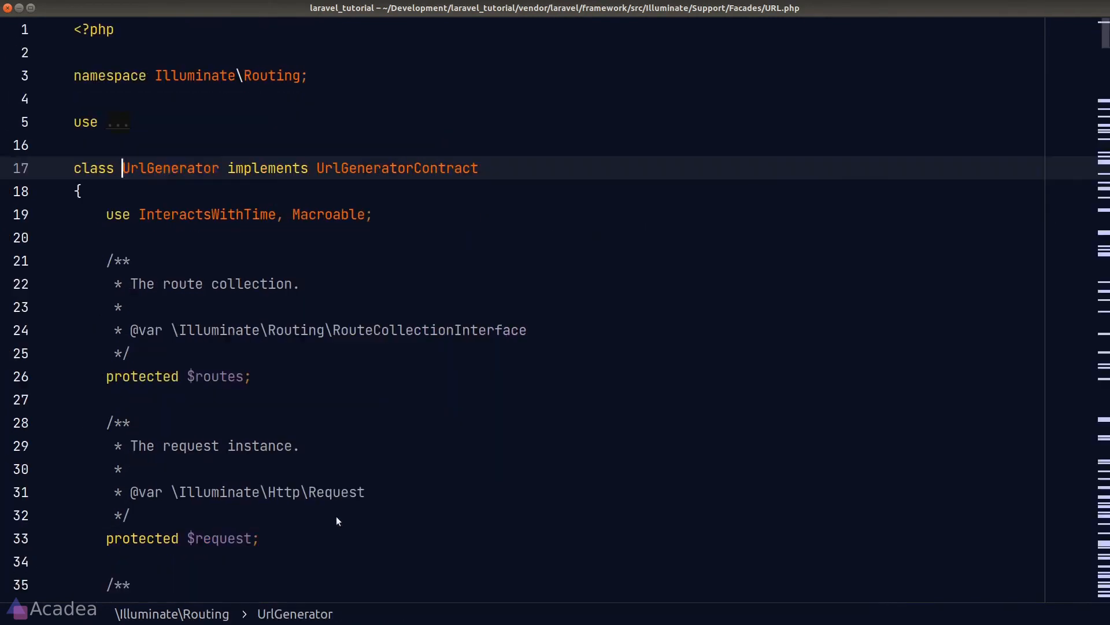
pyautogui.click(382, 213)
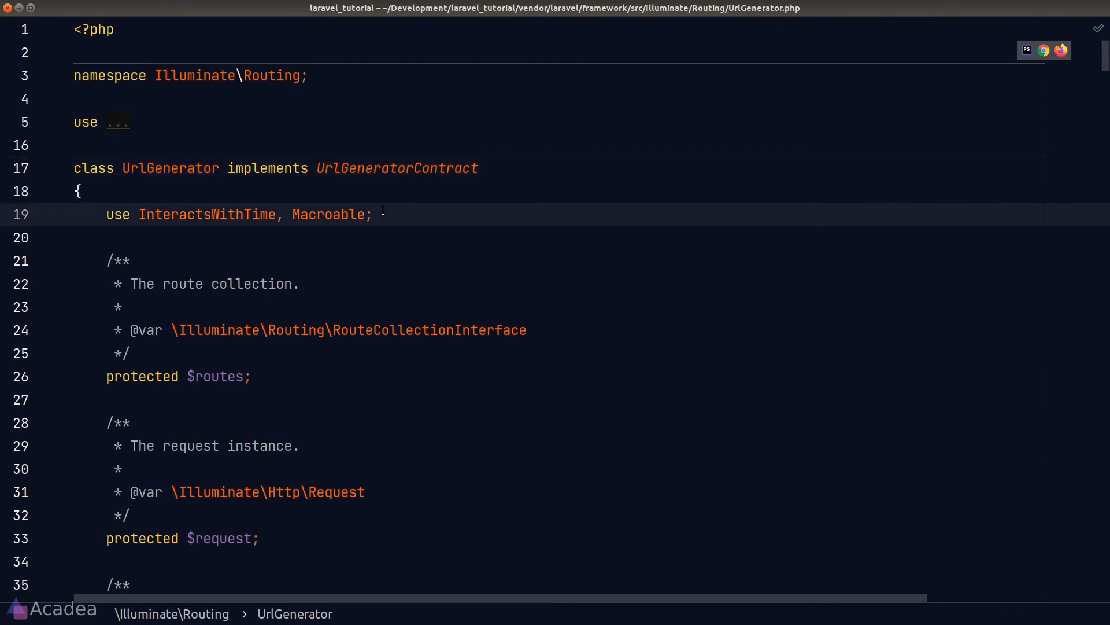
pyautogui.hotkey('ctrl', 'f')
pyautogui.write('hasVal')
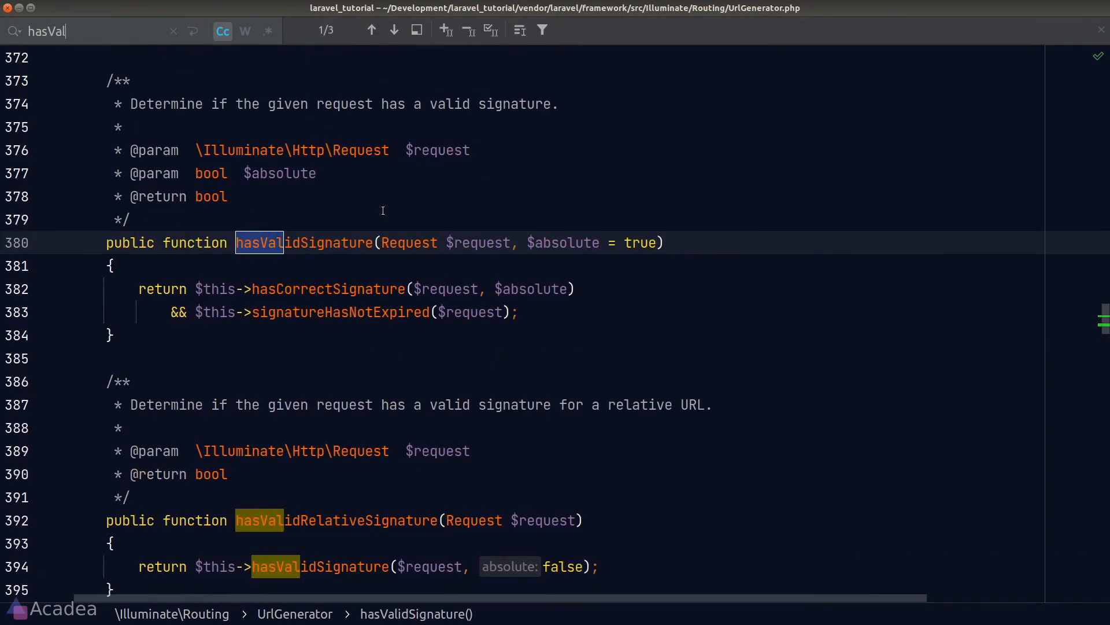
pyautogui.write('i')
pyautogui.click(389, 262)
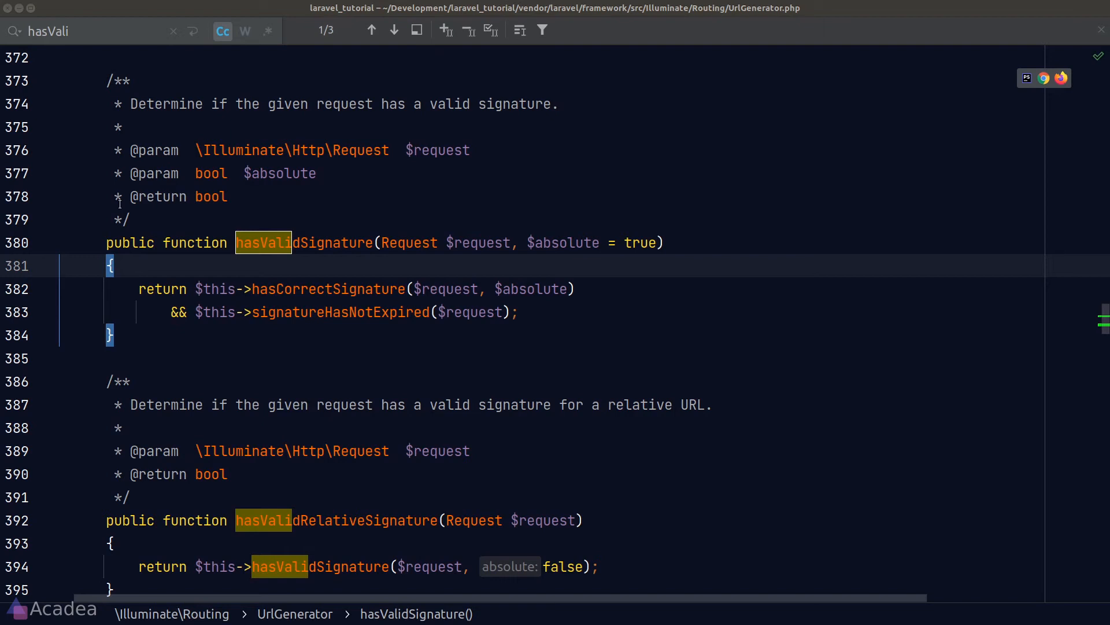
pyautogui.keyDown('ctrl'); pyautogui.click(273, 290); pyautogui.keyUp('ctrl')
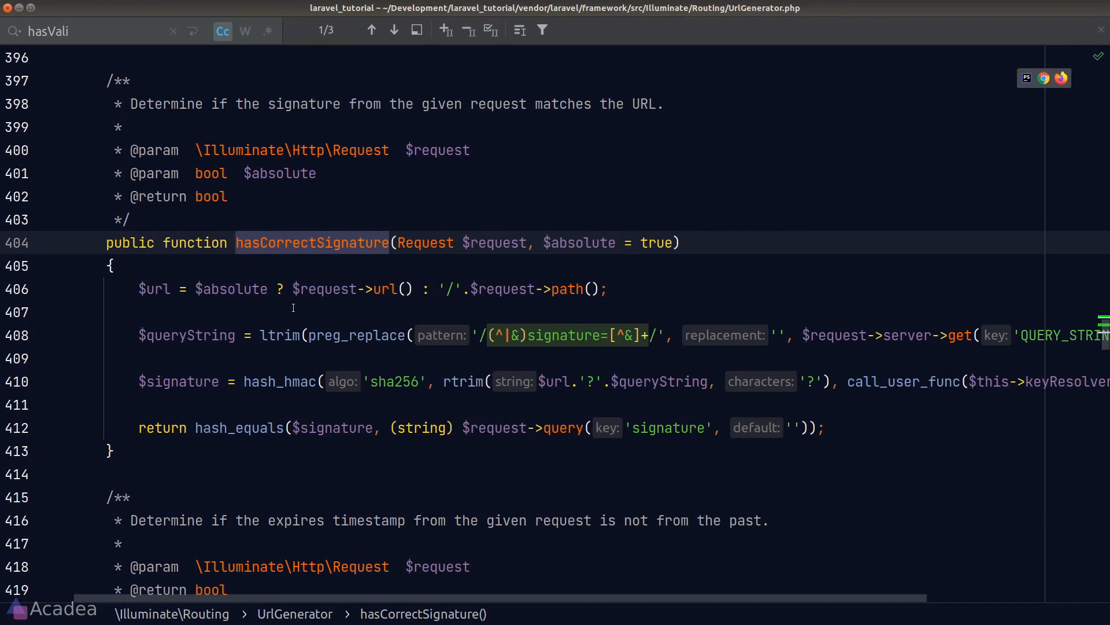
pyautogui.click(294, 307)
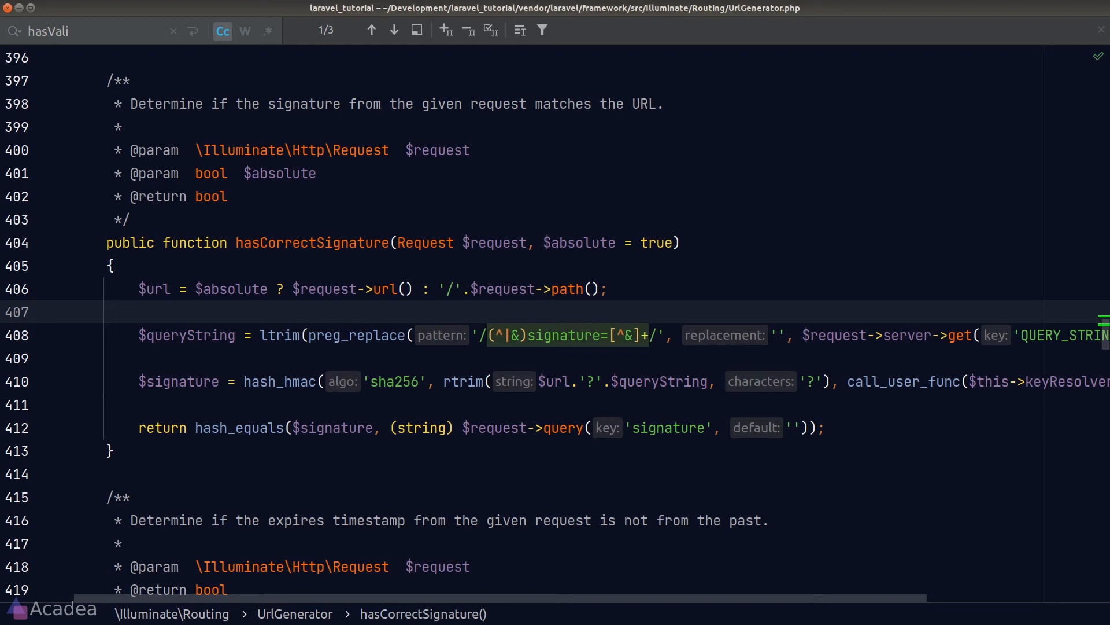
# Open web.php and start a Route::get('/shared/posts/{post}') closure taking Request and Post
pyautogui.hotkey('ctrl', 'shift', 'n')
pyautogui.write('web')
pyautogui.press('Return')
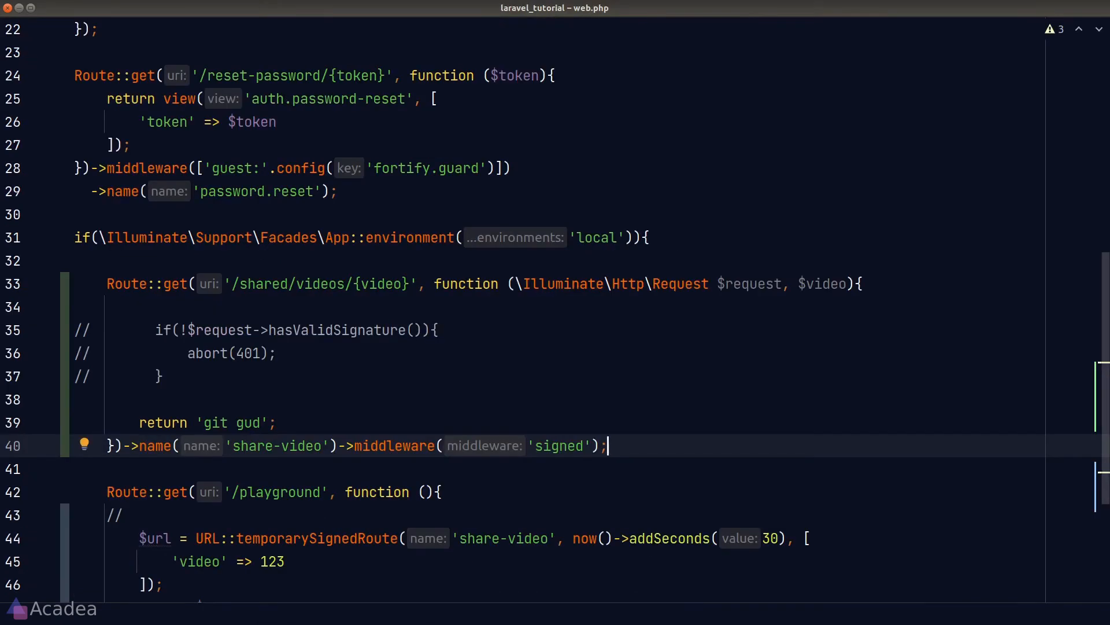
pyautogui.press('Up')
pyautogui.press('Up')
pyautogui.press('Up')
pyautogui.press('Return')
pyautogui.press('Return')
pyautogui.write("Route::get('/shared/posts/{post}', function (Re")
pyautogui.press('Return')
pyautogui.write(', Pos')
pyautogui.press('Return')
pyautogui.press('End')
pyautogui.write('{')
pyautogui.press('Return')
pyautogui.press('Return')
# Chain ->name('shared.post')->middleware('signed') onto the new route
pyautogui.press('Down')
pyautogui.press('Left')
pyautogui.write('->')
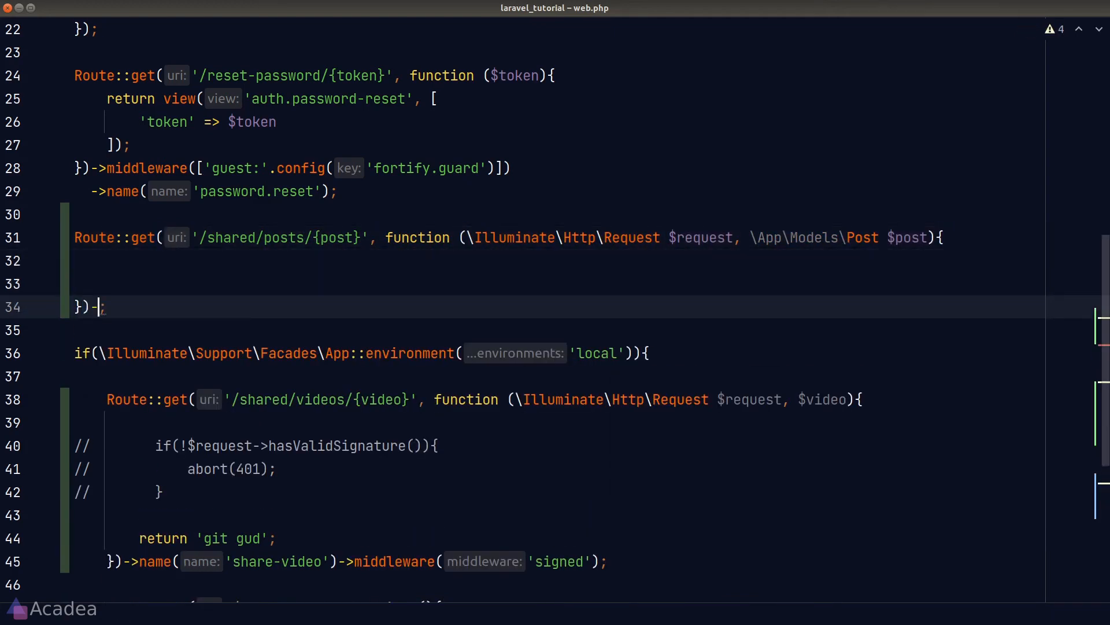
pyautogui.write('name')
pyautogui.press('Return')
pyautogui.write("'shared.post')->mid")
pyautogui.press('Return')
pyautogui.write("'signed")
pyautogui.press('Down')
pyautogui.press('Down')
pyautogui.press('Down')
# Comment out the old shared videos route
pyautogui.hotkey('shift', 'Down')
pyautogui.hotkey('shift', 'Down')
pyautogui.hotkey('shift', 'Down')
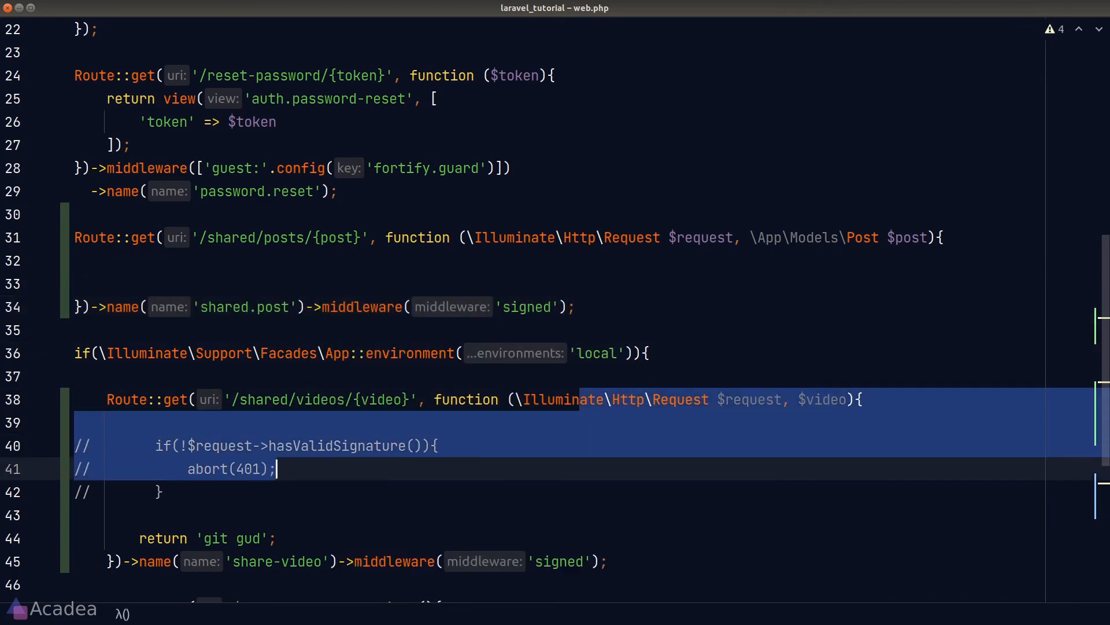
pyautogui.hotkey('shift', 'Down')
pyautogui.hotkey('shift', 'Down')
pyautogui.hotkey('shift', 'Down')
pyautogui.hotkey('ctrl', '/')
pyautogui.scroll(-2, 555, 313)
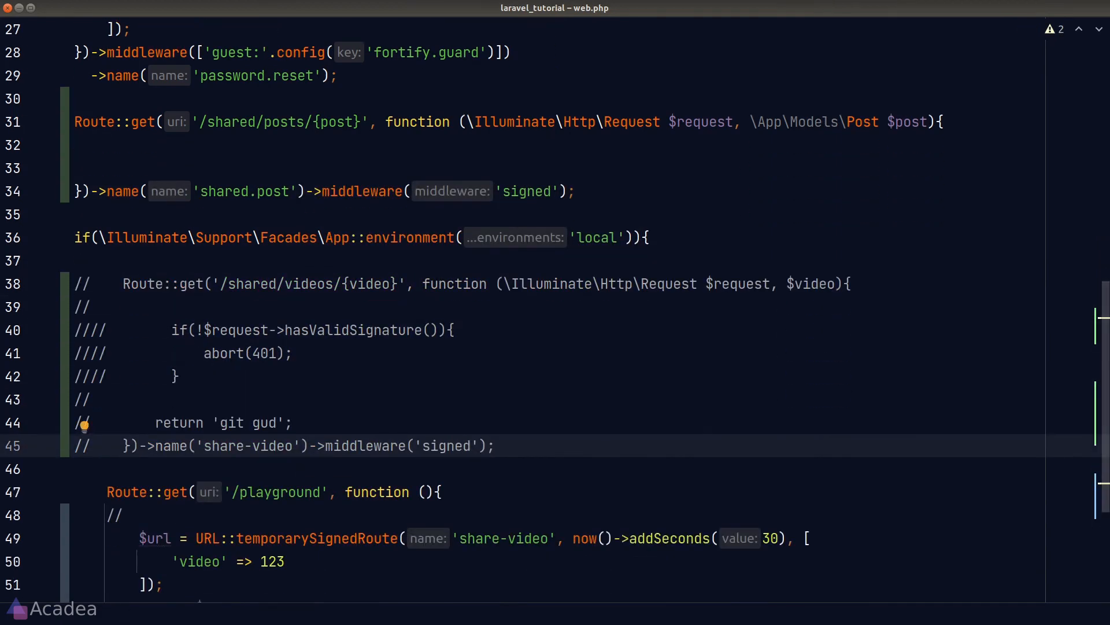
# Return a personalised message with the post id from the new route and add spacing after it
pyautogui.press('Up')
pyautogui.press('Up')
pyautogui.press('Up')
pyautogui.press('Return')
pyautogui.write('return')
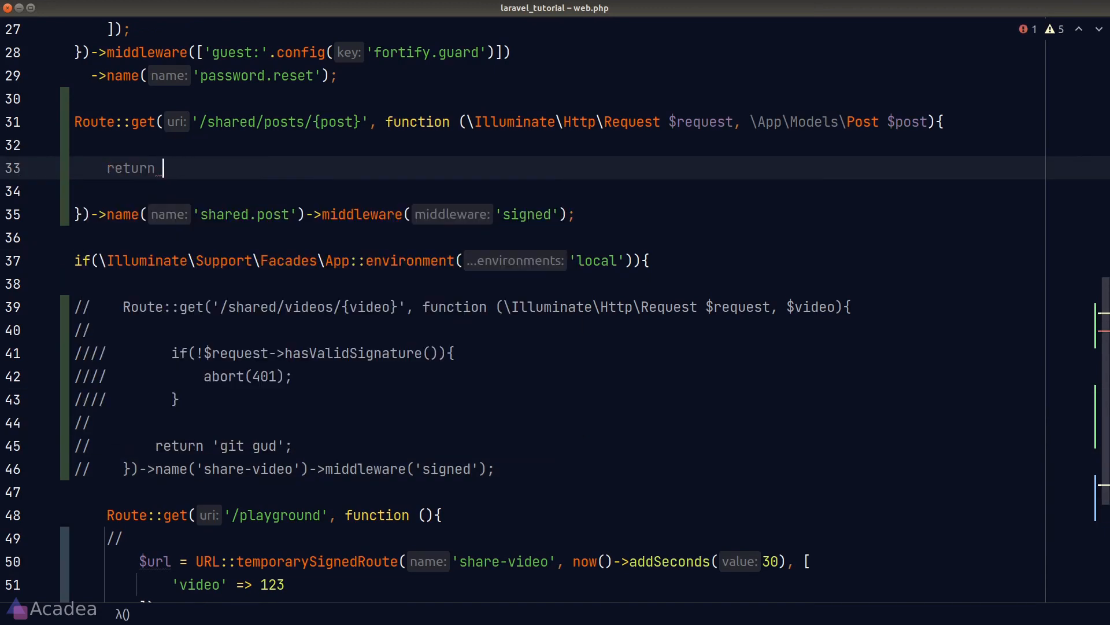
pyautogui.write('"Specially made just for you 💕 ;) Post id: {$post->id}"')
pyautogui.write(';')
pyautogui.press('Down')
pyautogui.press('Down')
pyautogui.press('End')
pyautogui.press('Return')
pyautogui.press('Down')
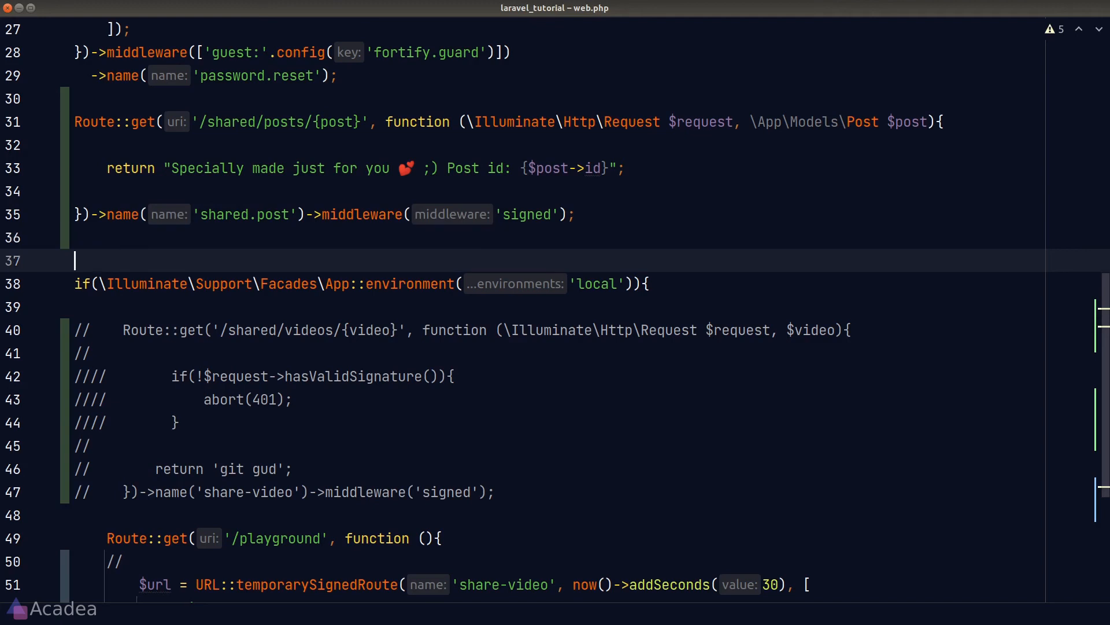
pyautogui.press('Up')
pyautogui.press('Up')
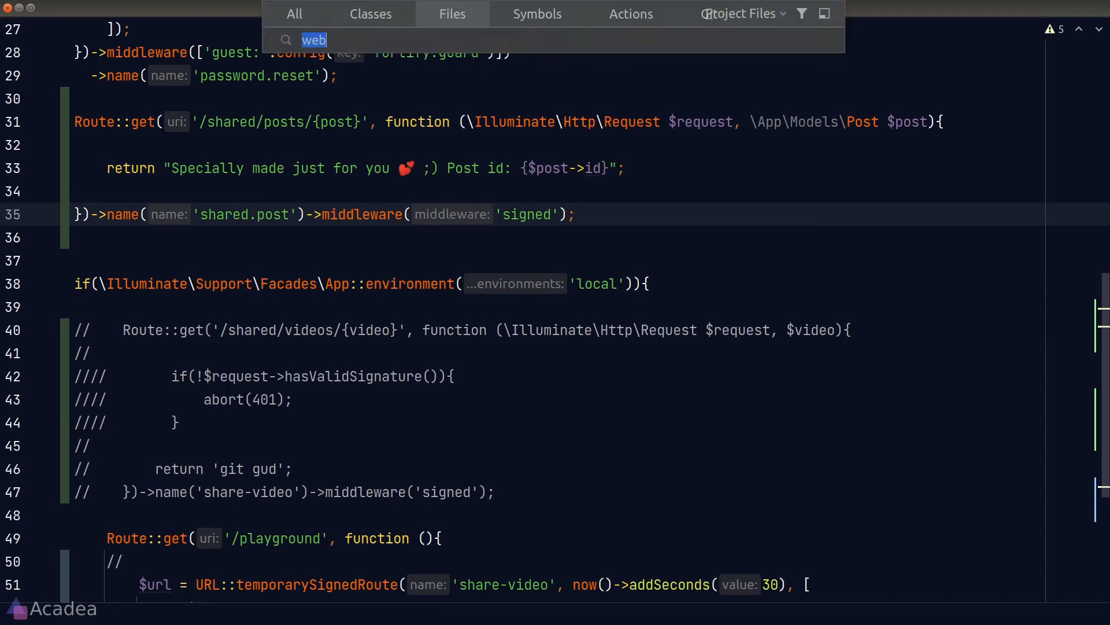
# Open posts.php and insert a new line at the end of the route group
pyautogui.hotkey('ctrl', 'shift', 'n')
pyautogui.press('BackSpace')
pyautogui.write('posts')
pyautogui.press('Return')
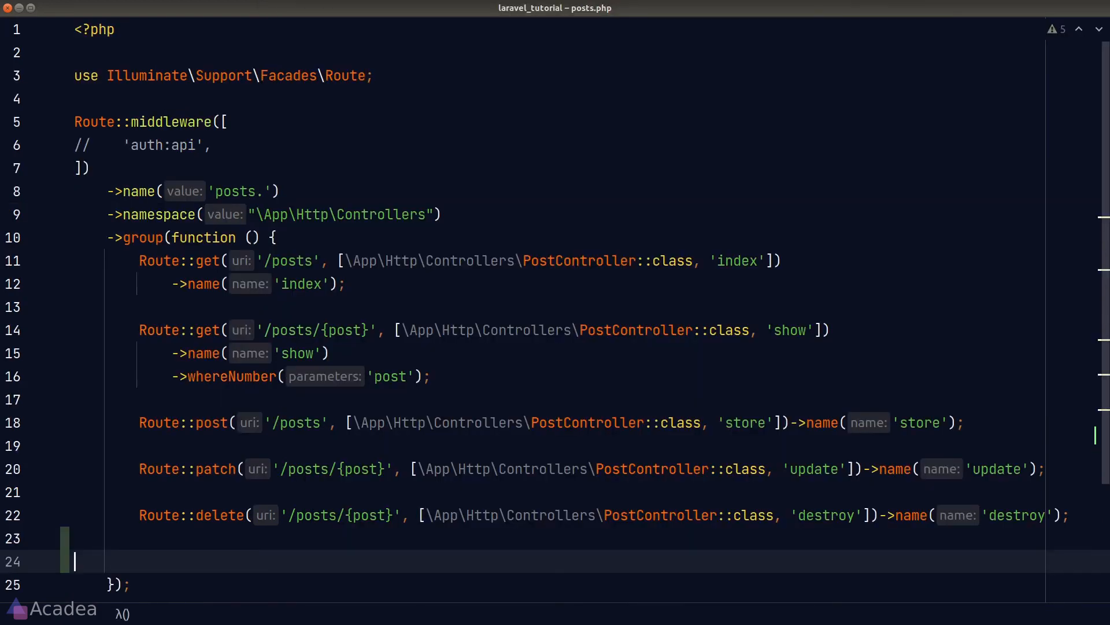
pyautogui.press('Up')
pyautogui.press('Return')
pyautogui.write('Route::')
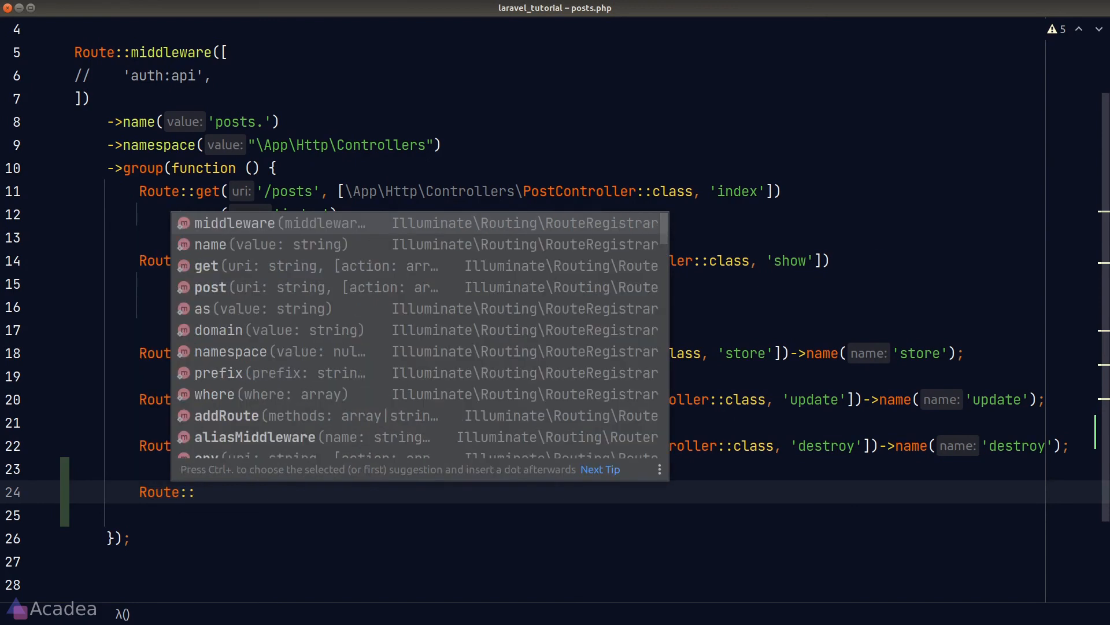
pyautogui.write('po')
# Add Route::post('/posts/{post}/share', [PostController::class, 'share'])->name('share');
pyautogui.press('Return')
pyautogui.write("'/posts/{post}/share', [Post")
pyautogui.press('Return')
pyautogui.press('Return')
pyautogui.write(", 'share")
pyautogui.press('End')
pyautogui.write(';')
pyautogui.press('Left')
pyautogui.write('->na')
pyautogui.press('Return')
pyautogui.write("'share")
pyautogui.press('End')
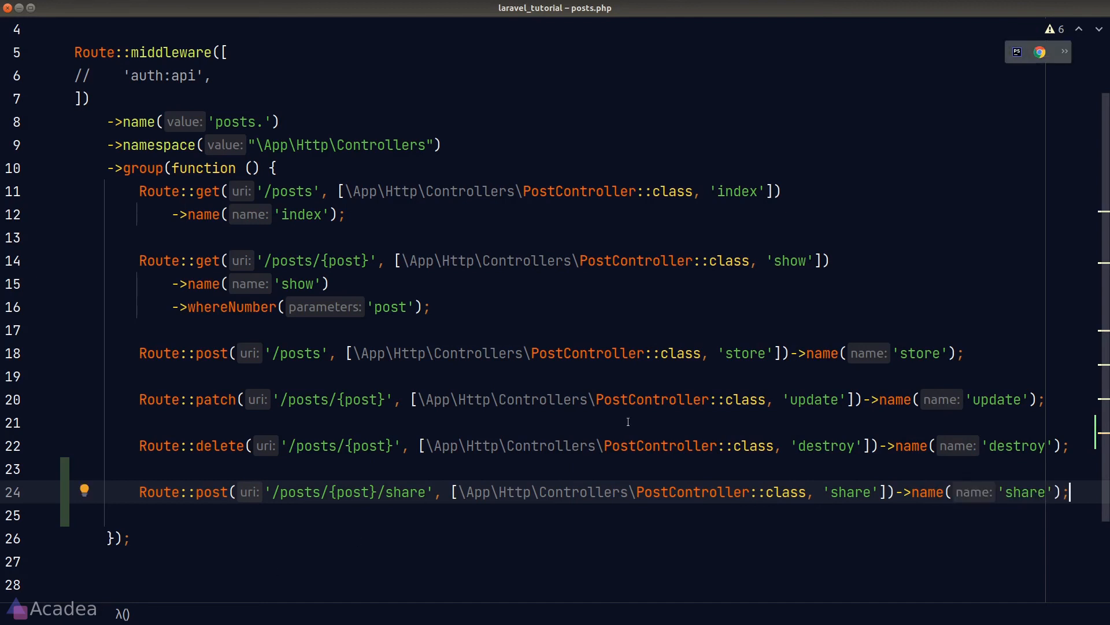
# Jump to PostController and add a public function share(Request $request, Post $post) after destroy
pyautogui.keyDown('ctrl'); pyautogui.click(705, 491); pyautogui.keyUp('ctrl')
pyautogui.hotkey('ctrl', 'End')
pyautogui.press('Up')
pyautogui.press('Up')
pyautogui.press('End')
pyautogui.press('Return')
pyautogui.press('Return')
pyautogui.press('Return')
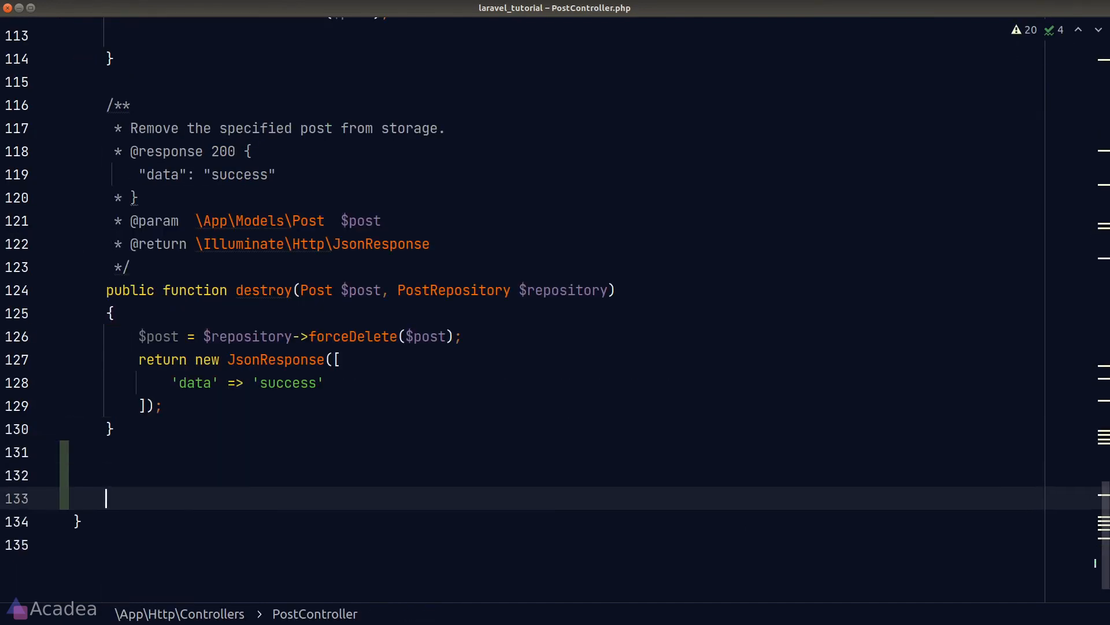
pyautogui.write('pubf')
pyautogui.press('Tab')
pyautogui.write('share')
pyautogui.press('Tab')
pyautogui.write('Re')
pyautogui.press('Return')
pyautogui.write('$request, P')
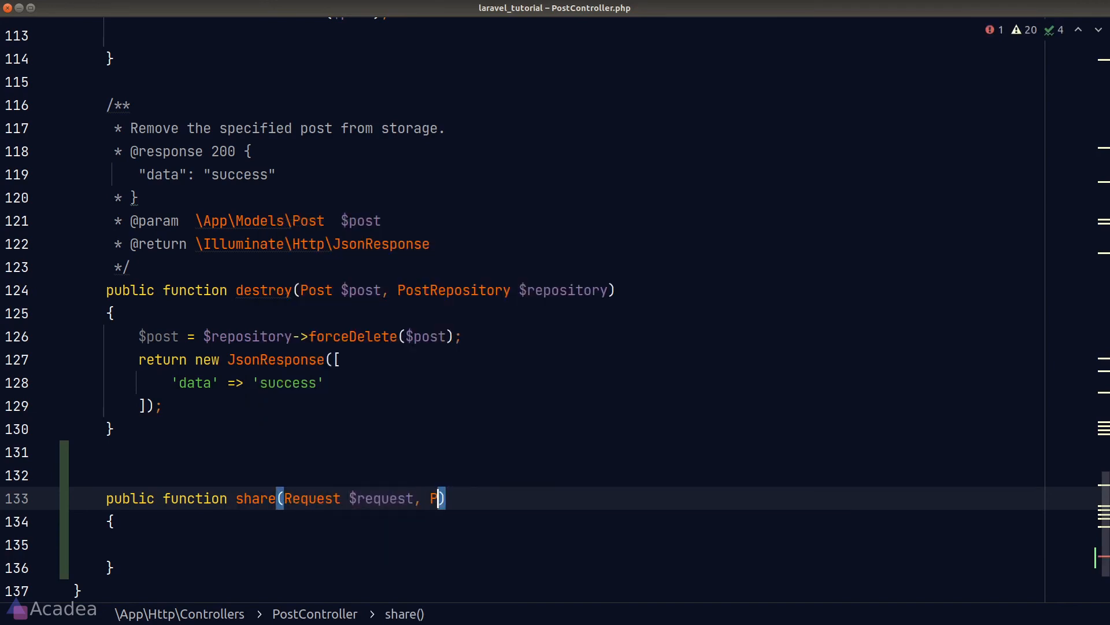
pyautogui.write('ost $')
pyautogui.press('Return')
pyautogui.press('Down')
pyautogui.press('Down')
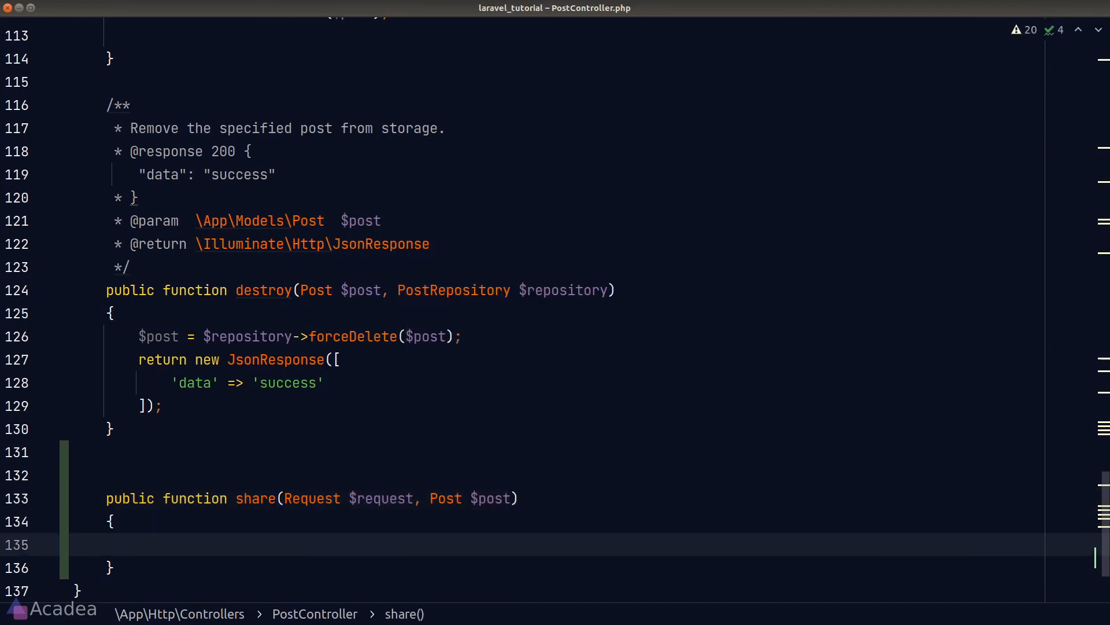
pyautogui.write('$url = URL')
# Build URL::temporarySignedRoute to shared.post expiring in now()->addDays(30) with the post parameter
pyautogui.press('Return')
pyautogui.write('::')
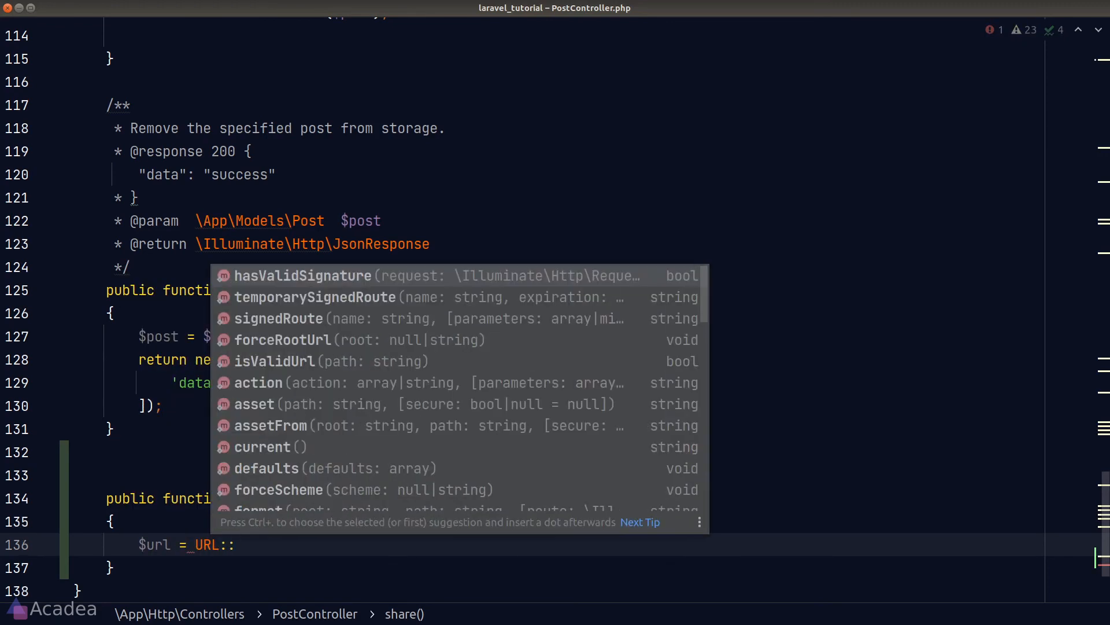
pyautogui.write('tem')
pyautogui.press('Return')
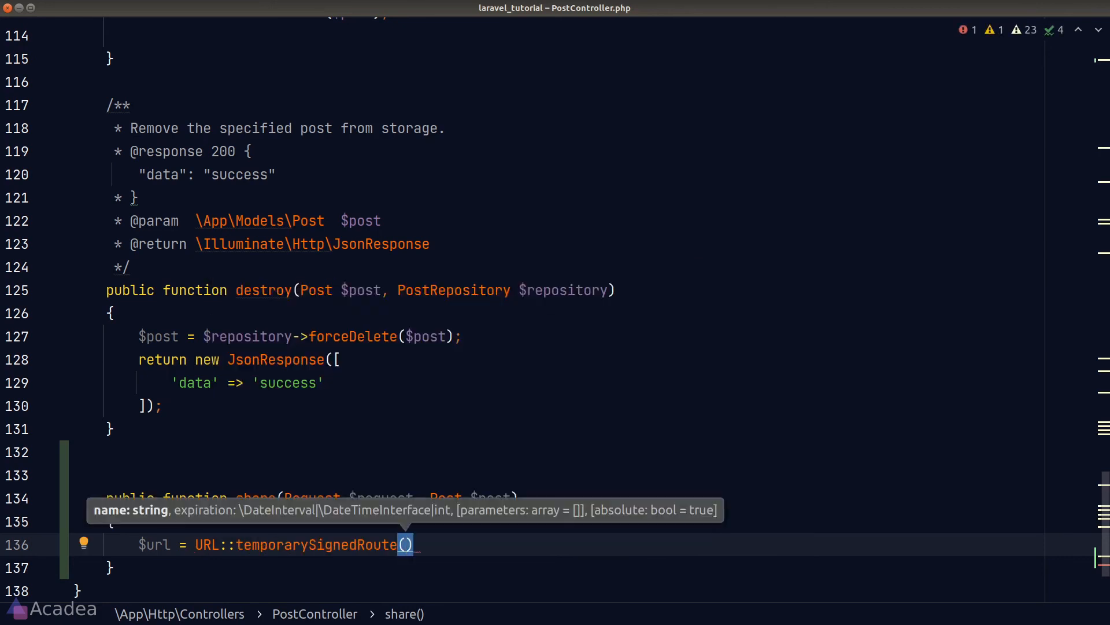
pyautogui.write("'shared.post")
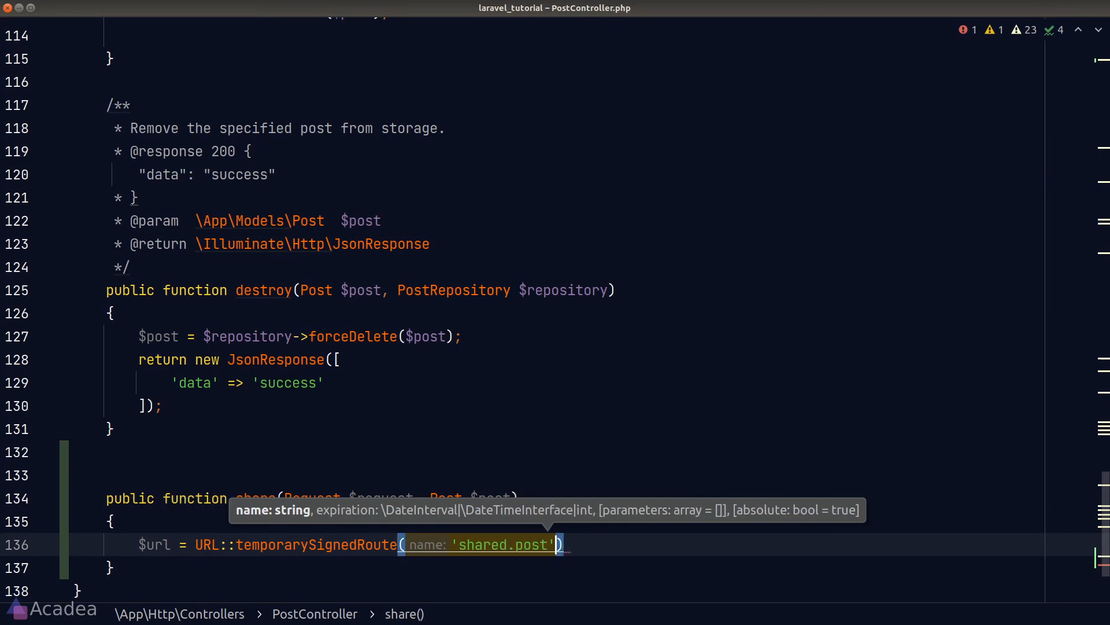
pyautogui.write("', now")
pyautogui.press('Return')
pyautogui.write(')->add')
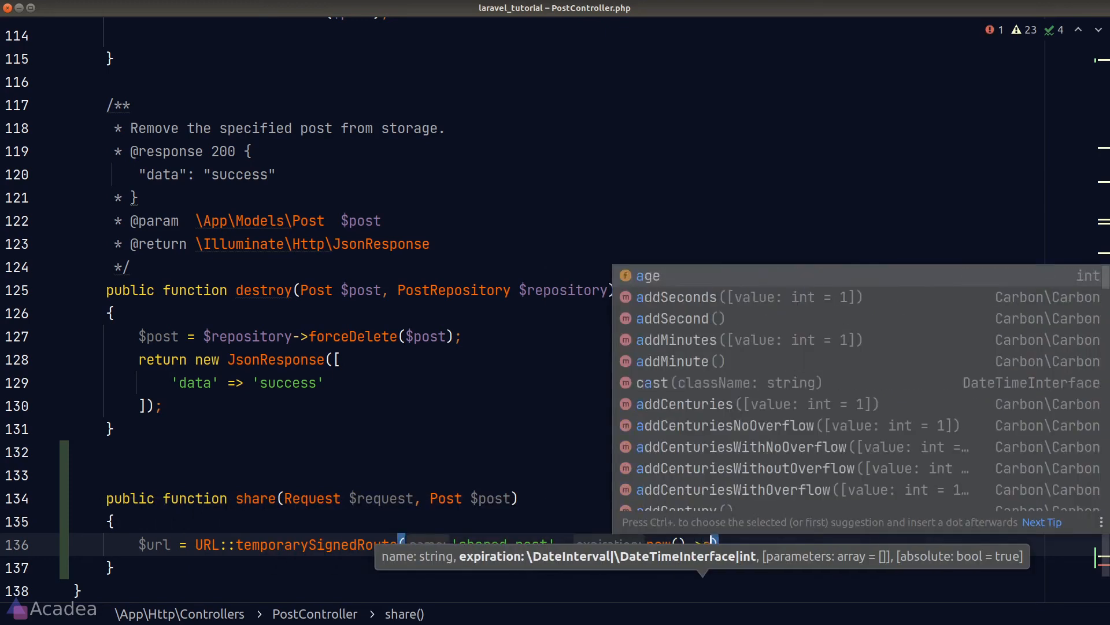
pyautogui.write('da')
pyautogui.press('Down')
pyautogui.press('Return')
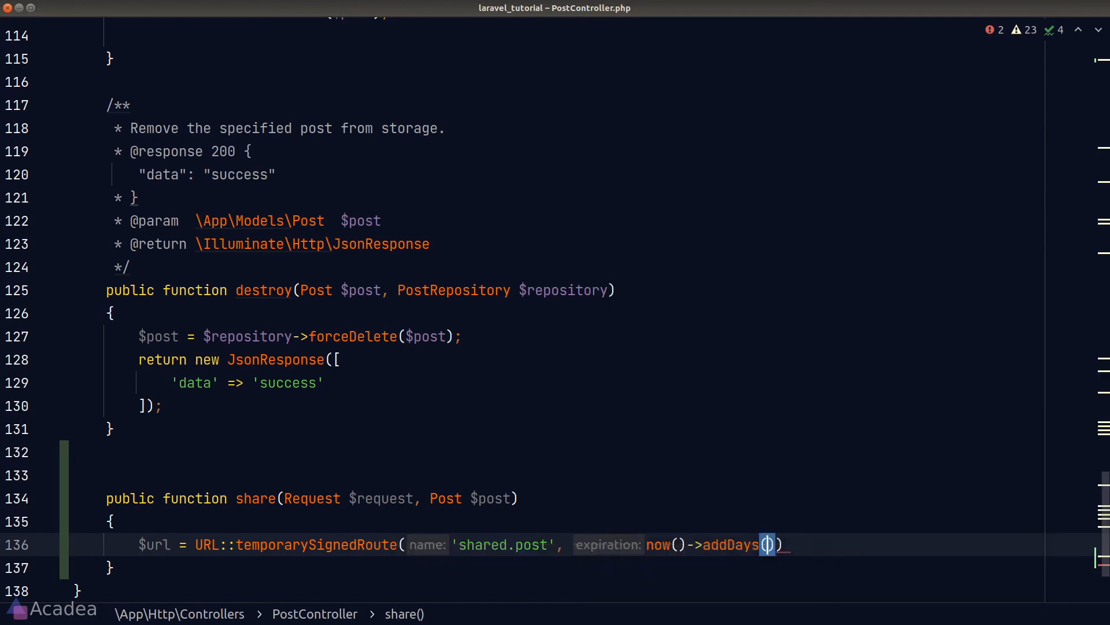
pyautogui.write('30')
pyautogui.press('Right')
pyautogui.write(', [')
pyautogui.press('Return')
pyautogui.write("'post' => $post->id,")
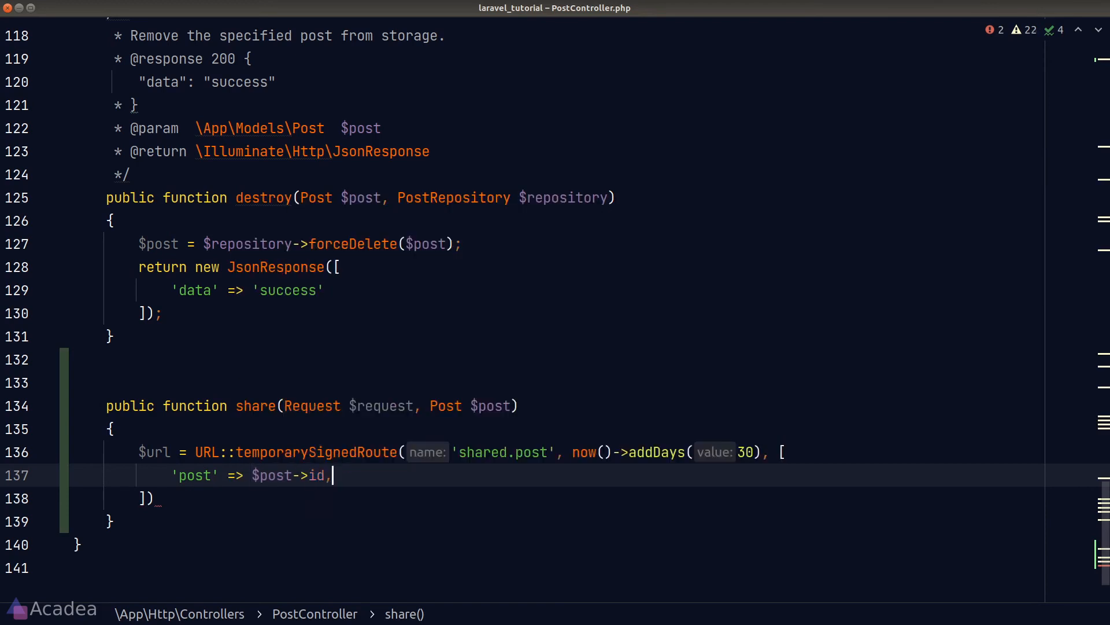
pyautogui.press('Down')
pyautogui.write(';')
pyautogui.press('Return')
pyautogui.press('Return')
pyautogui.write('return new Json')
# Return the signed URL wrapped in a JsonResponse
pyautogui.press('Return')
pyautogui.write('[')
pyautogui.press('Return')
pyautogui.write("'data' => $url,")
pyautogui.press('Down')
pyautogui.write(';')
pyautogui.press('Up')
pyautogui.press('Up')
pyautogui.press('Up')
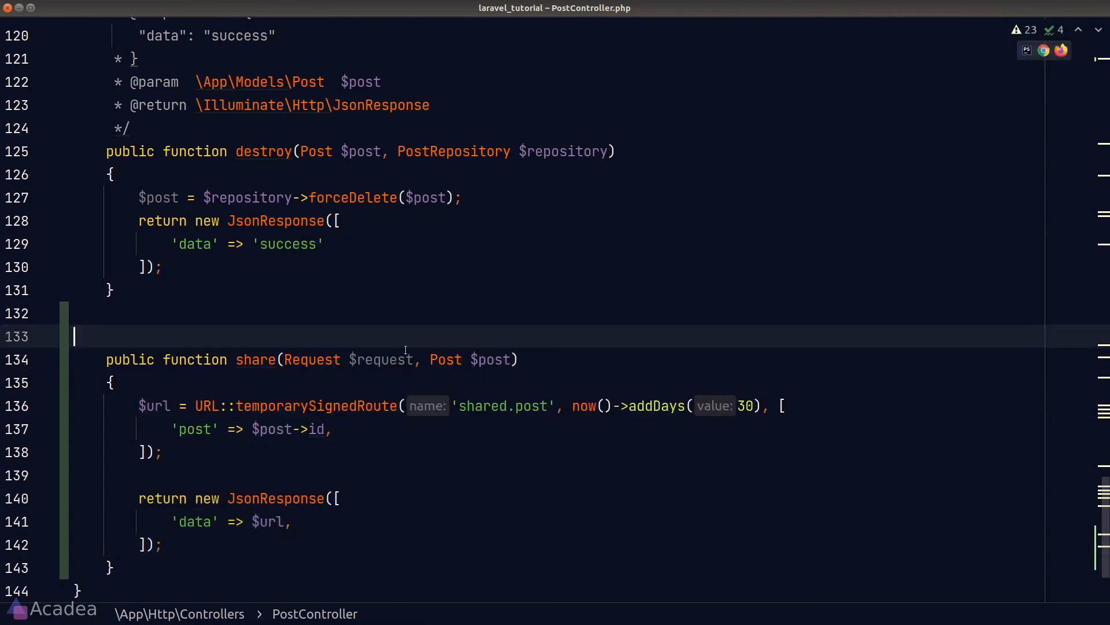
pyautogui.scroll(3, 195, 425)
# Copy the destroy method's docblock above share and edit its description and example response
pyautogui.click(133, 266)
pyautogui.hotkey('ctrl', 'w')
pyautogui.hotkey('ctrl', 'c')
pyautogui.click(142, 475)
pyautogui.hotkey('ctrl', 'v')
pyautogui.scroll(-1, 195, 425)
pyautogui.moveTo(131, 290); pyautogui.dragTo(219, 290)
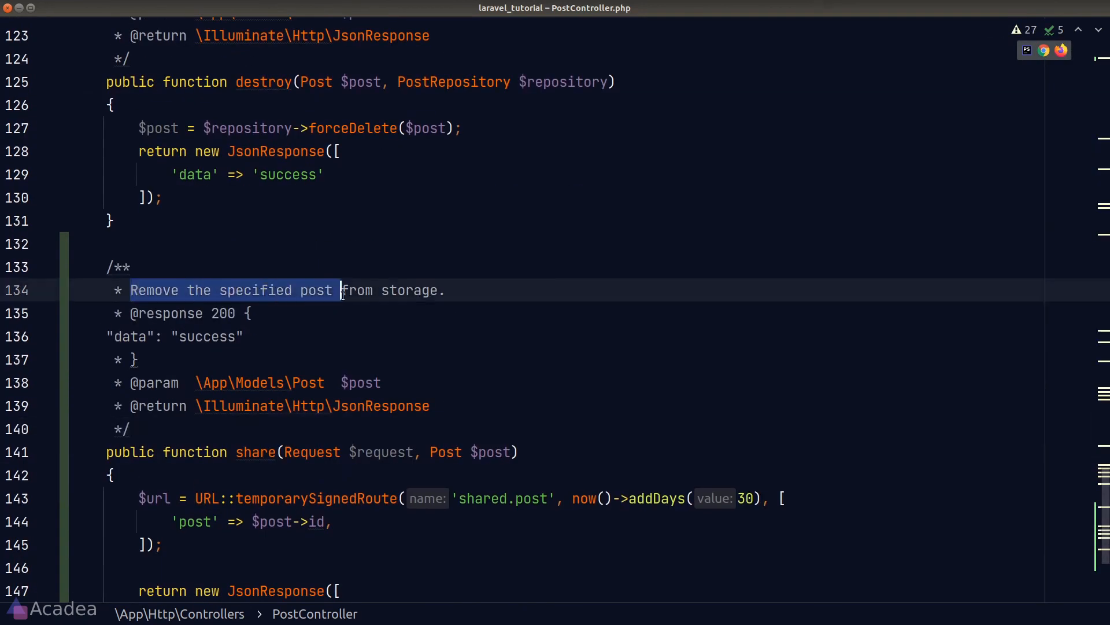
pyautogui.write('Share a')
pyautogui.press('Down')
pyautogui.press('Down')
pyautogui.hotkey('ctrl', 'w')
pyautogui.press('BackSpace')
pyautogui.write('signed url...')
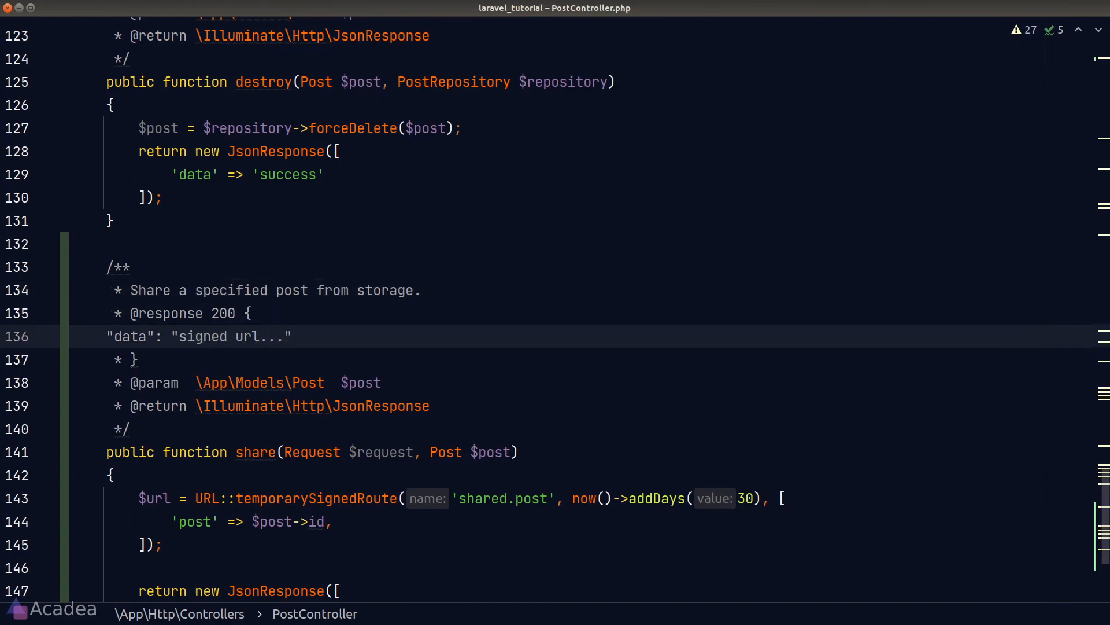
pyautogui.hotkey('ctrl', 'shift', 'n')
pyautogui.write('api')
# Open api.php and comment out the 'auth:sanctum' middleware on the v1 group
pyautogui.press('Return')
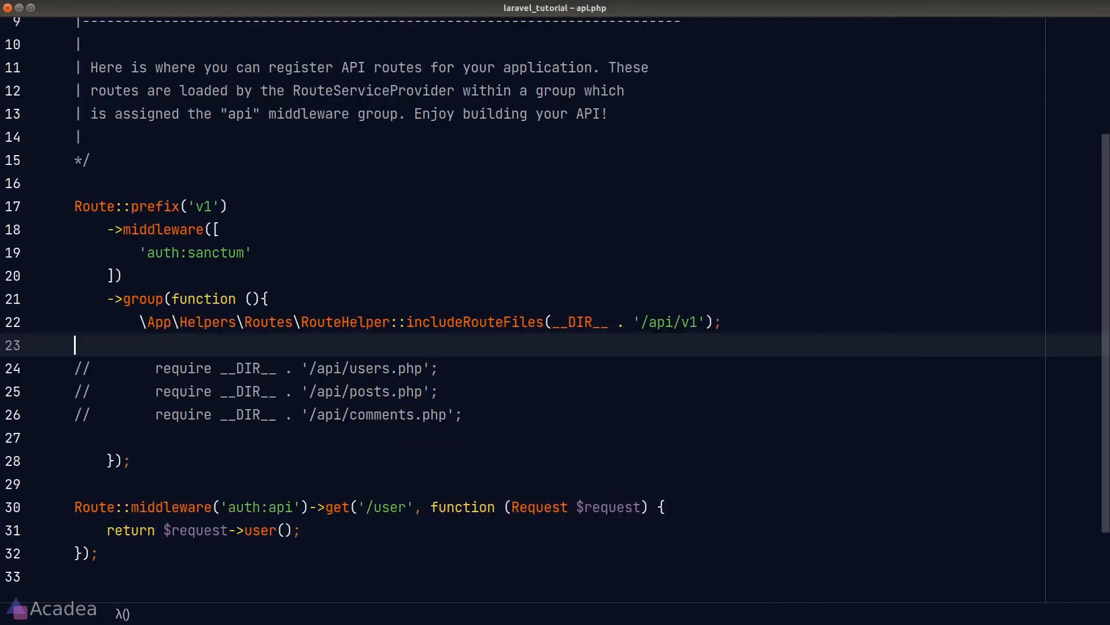
pyautogui.press('Up')
pyautogui.press('Up')
pyautogui.press('Up')
pyautogui.press('Up')
pyautogui.hotkey('ctrl', '/')
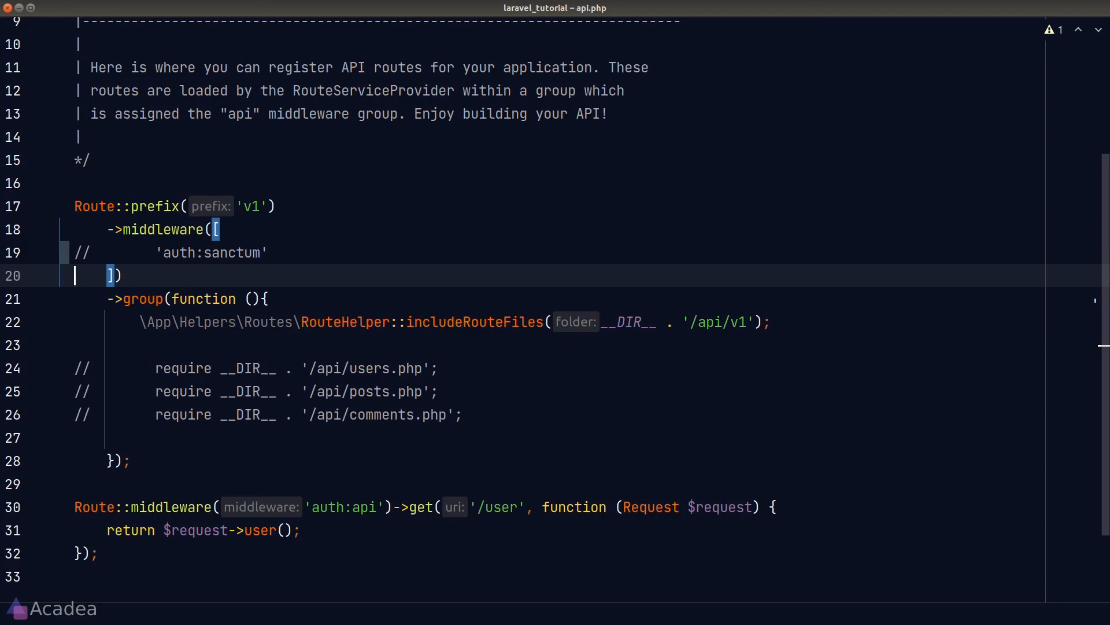
# Switch to Postman and paste the /api/v1/posts/1/share endpoint address
pyautogui.hotkey('alt', 'Tab')
pyautogui.hotkey('ctrl', 'v')
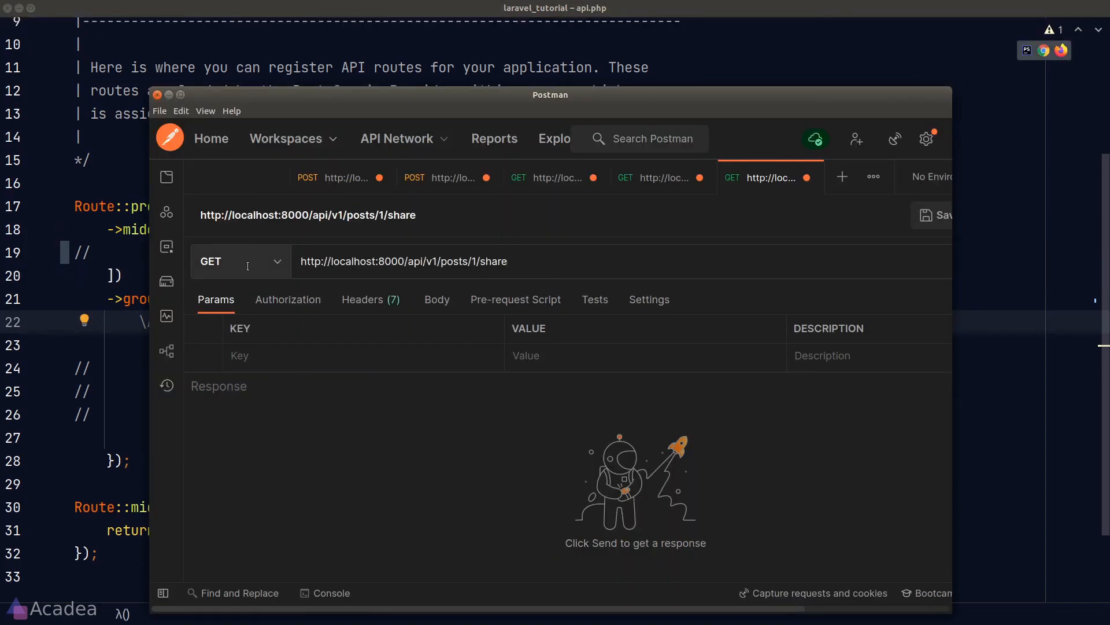
# Send POST to posts/1/share, get a 200 with a signed shared/posts/1 URL, and follow the link
pyautogui.click(253, 262)
pyautogui.click(299, 326)
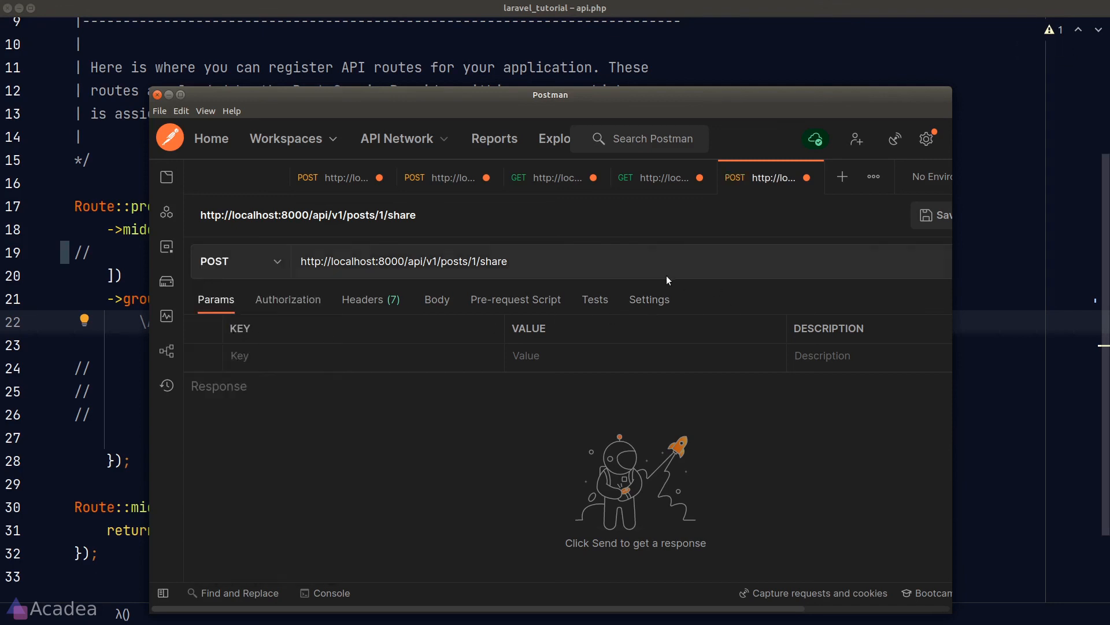
pyautogui.click(658, 261)
pyautogui.press('Return')
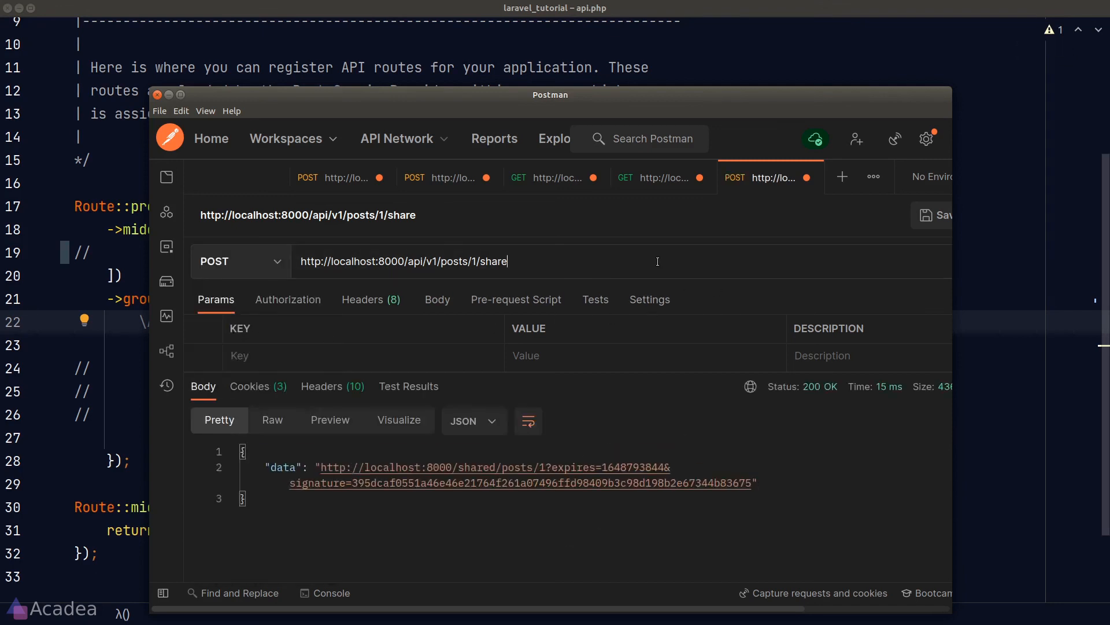
pyautogui.keyDown('ctrl'); pyautogui.click(508, 475); pyautogui.keyUp('ctrl')
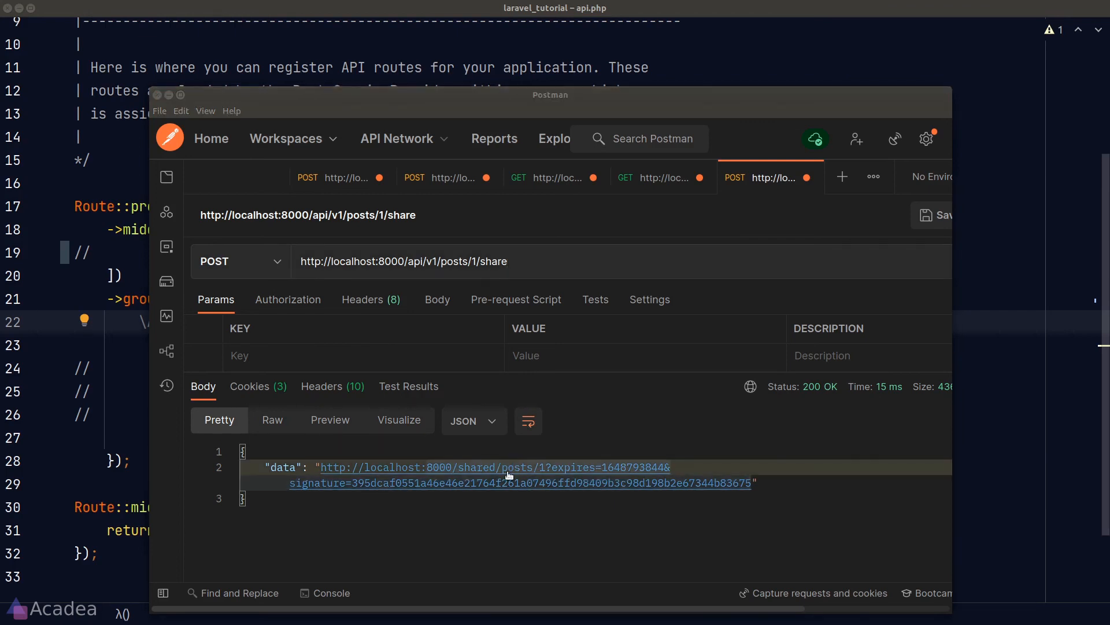